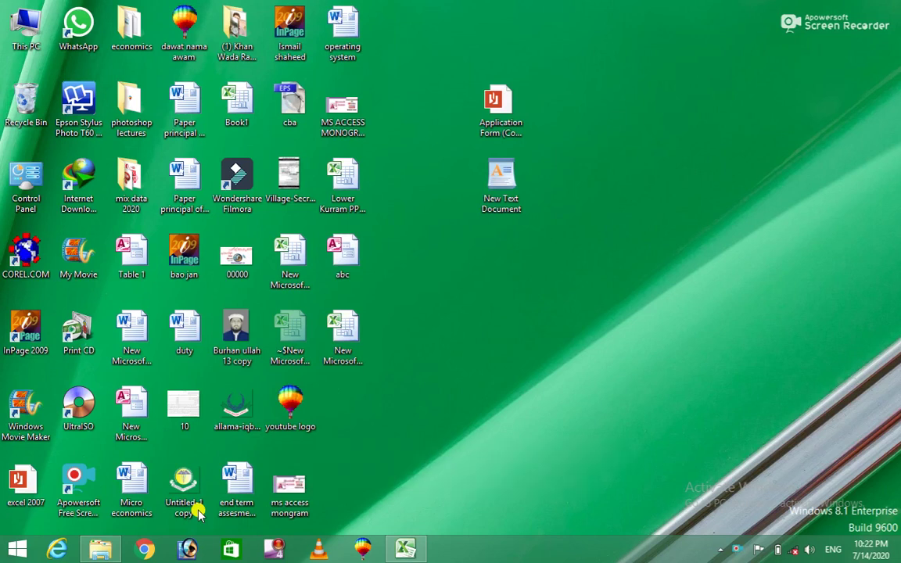
Bring up the blank Excel workbook, show the Data tab, and select cell A4.
{"action": "left_click", "coordinate": [402, 549]}
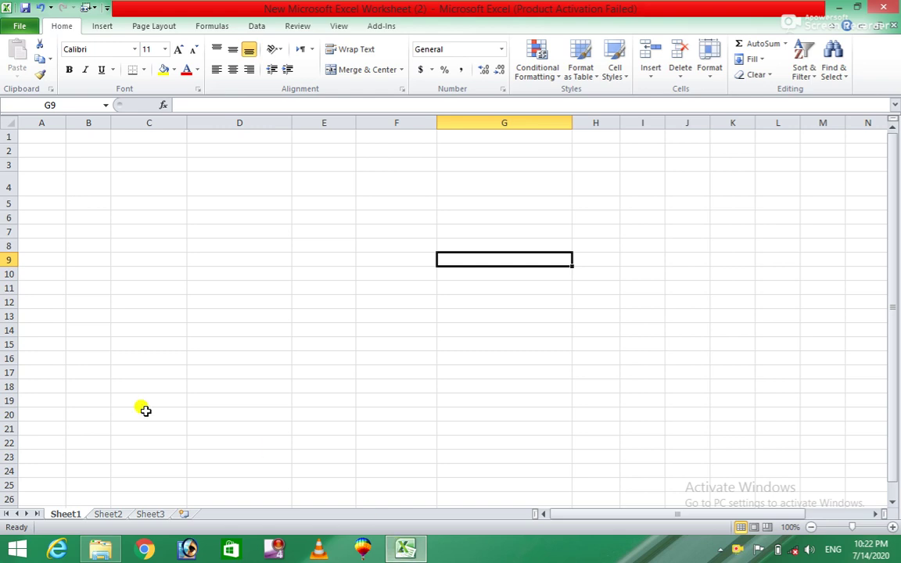
{"action": "left_click", "coordinate": [221, 29]}
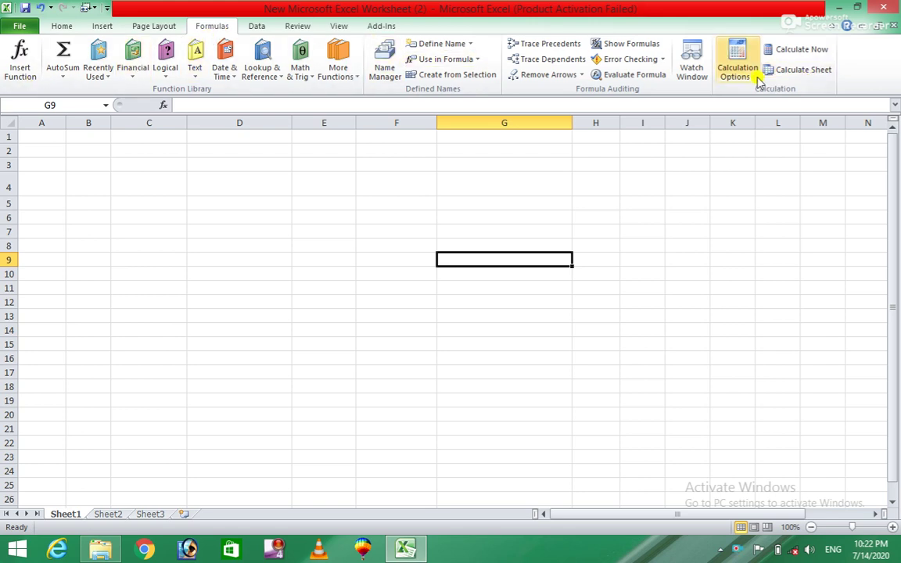
{"action": "left_click", "coordinate": [258, 26]}
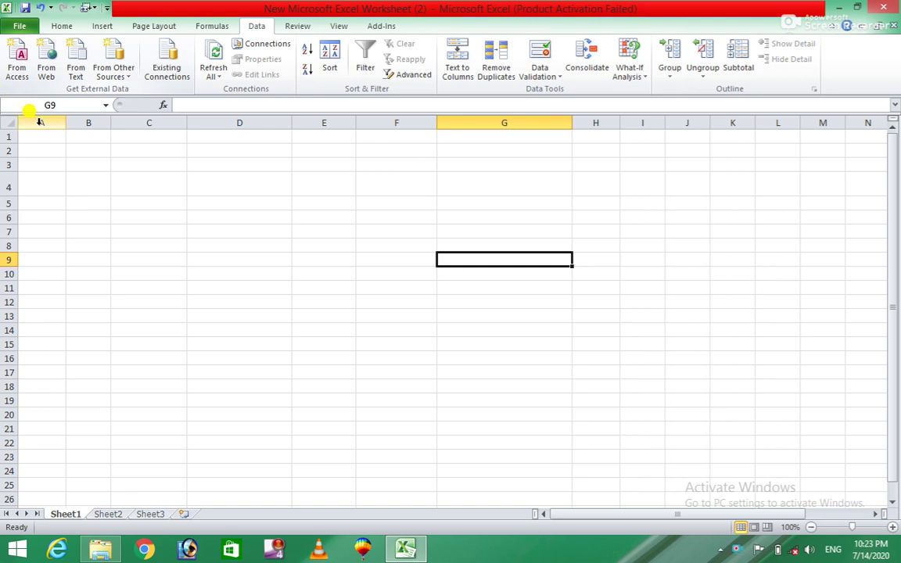
{"action": "left_click", "coordinate": [41, 186]}
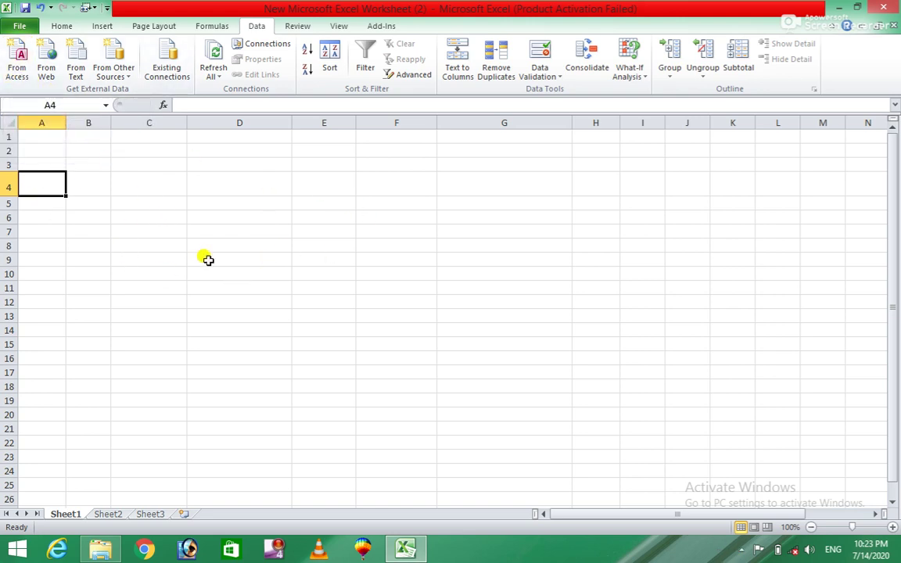
Start a From Access import and open the Table 1 database from the Desktop.
{"action": "left_click", "coordinate": [22, 62]}
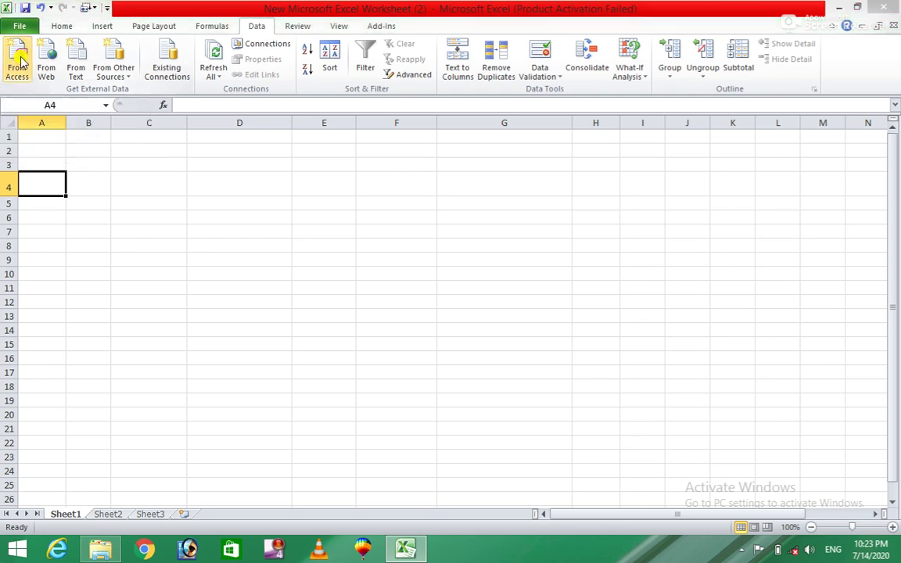
{"action": "left_click", "coordinate": [22, 63]}
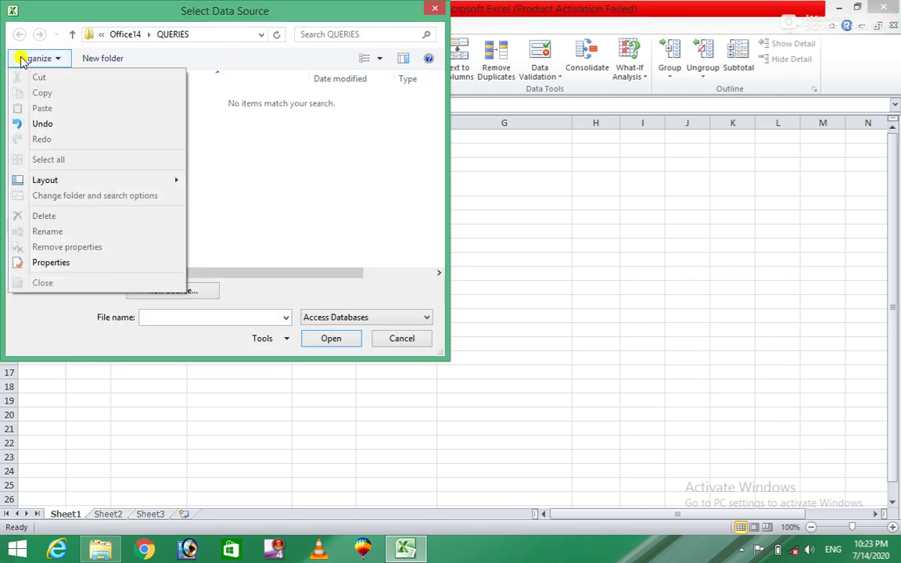
{"action": "left_click", "coordinate": [312, 164]}
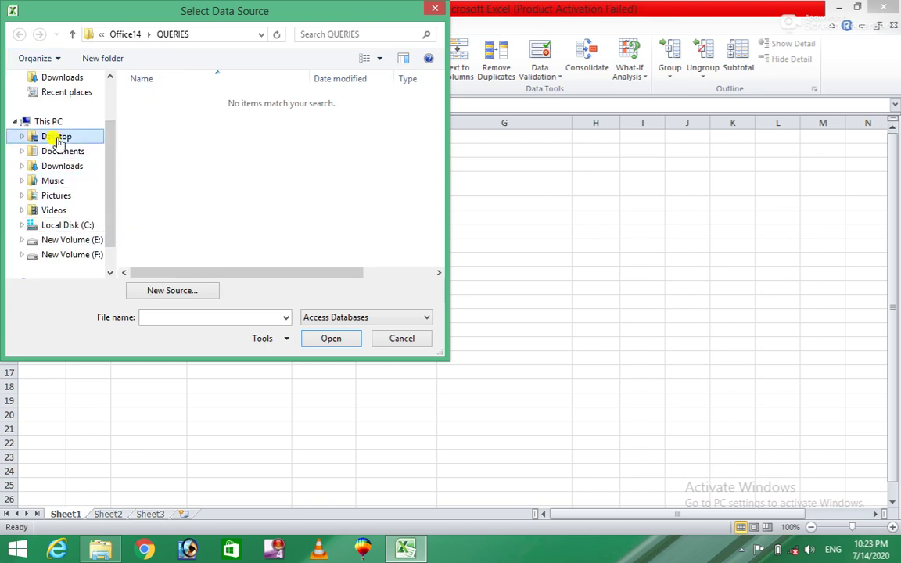
{"action": "left_click", "coordinate": [60, 138]}
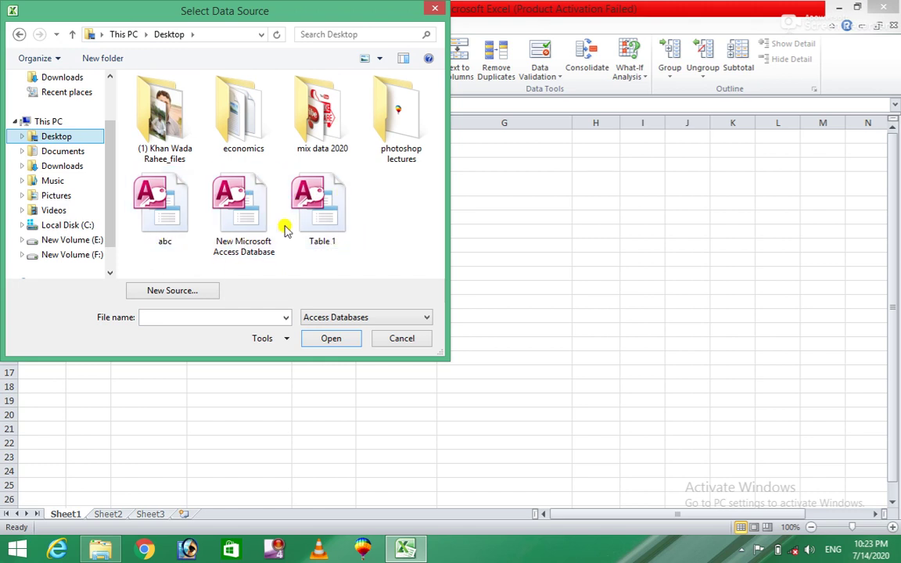
{"action": "left_click", "coordinate": [336, 222]}
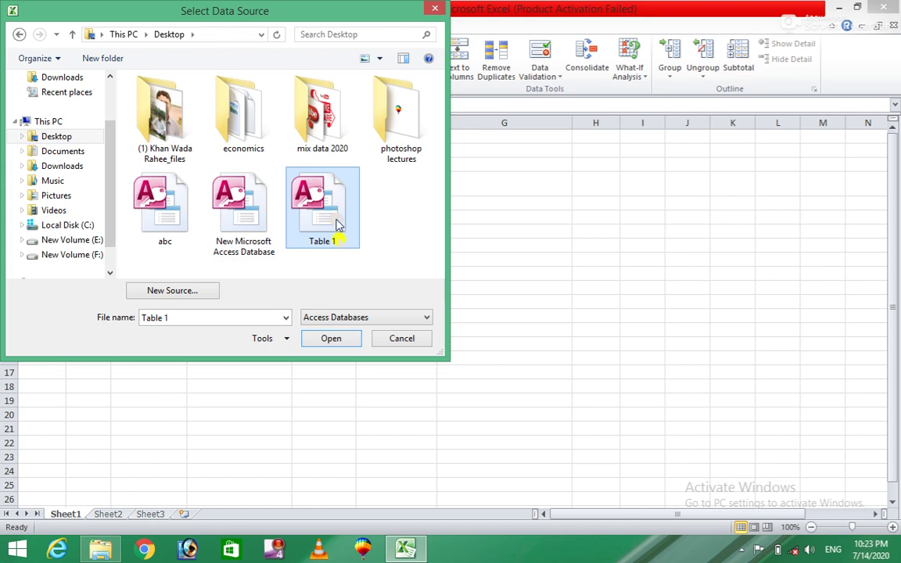
{"action": "left_click", "coordinate": [332, 341]}
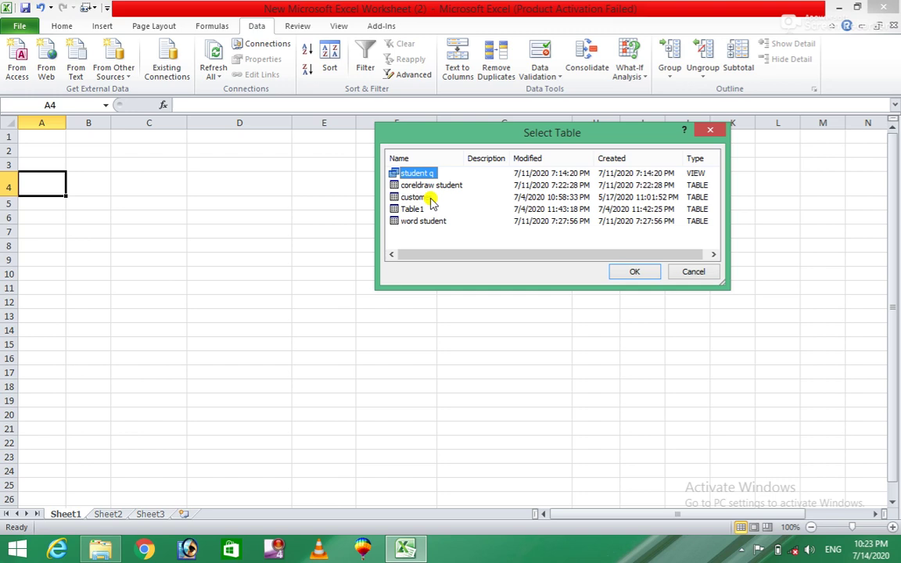
Import the customer table as a Table at existing-worksheet cell $A$4 on Sheet1.
{"action": "left_click", "coordinate": [414, 197]}
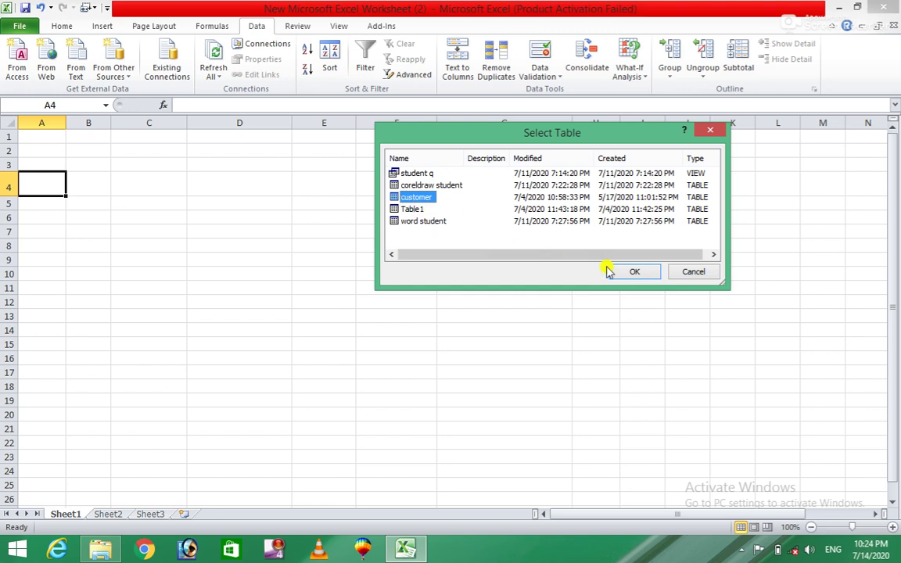
{"action": "left_click", "coordinate": [637, 272]}
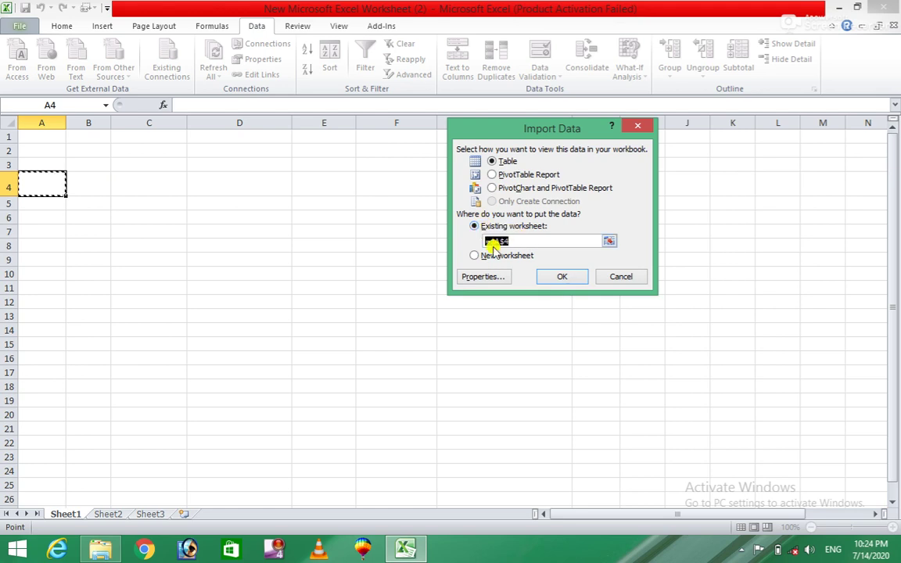
{"action": "left_click", "coordinate": [565, 276]}
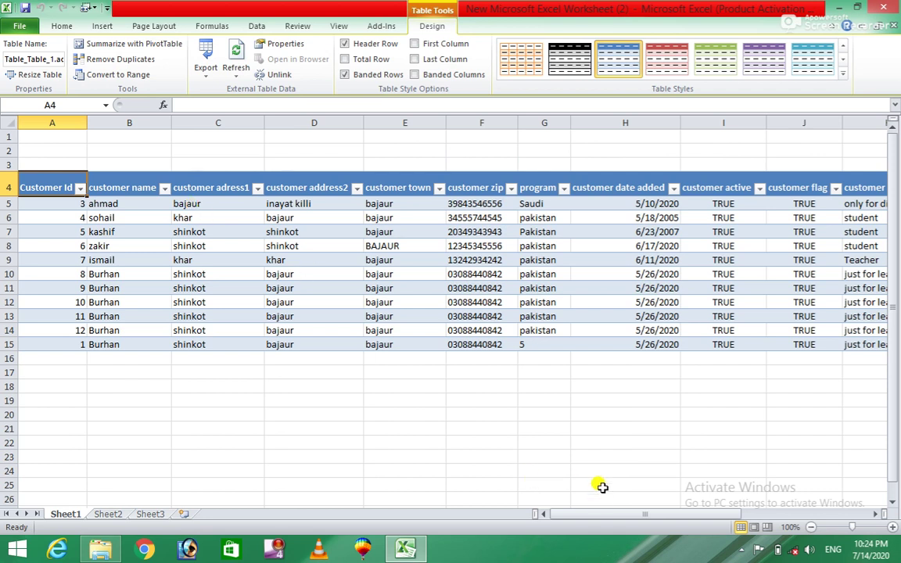
{"action": "mouse_move", "coordinate": [594, 519]}
{"action": "left_mouse_down"}
{"action": "mouse_move", "coordinate": [701, 523]}
{"action": "mouse_move", "coordinate": [565, 522]}
{"action": "left_mouse_up"}
{"action": "left_click", "coordinate": [108, 514]}
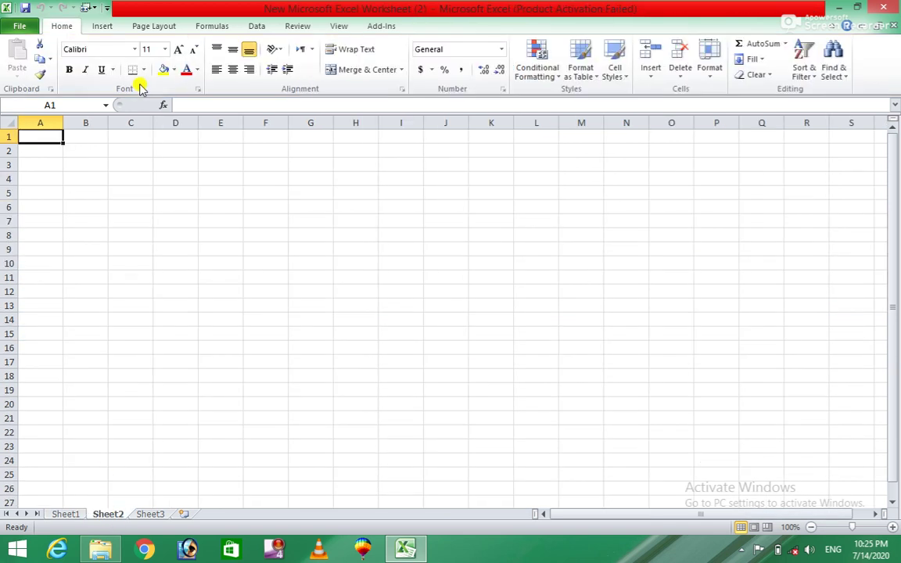
Attempt a From Web import into Sheet2 cell $A$1 and dismiss the resulting error.
{"action": "left_click", "coordinate": [251, 28]}
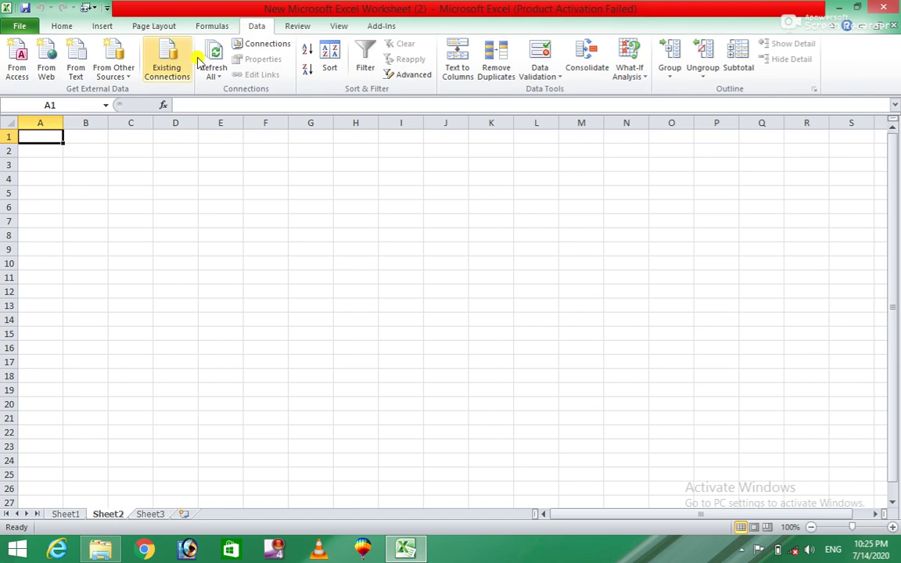
{"action": "left_click", "coordinate": [45, 63]}
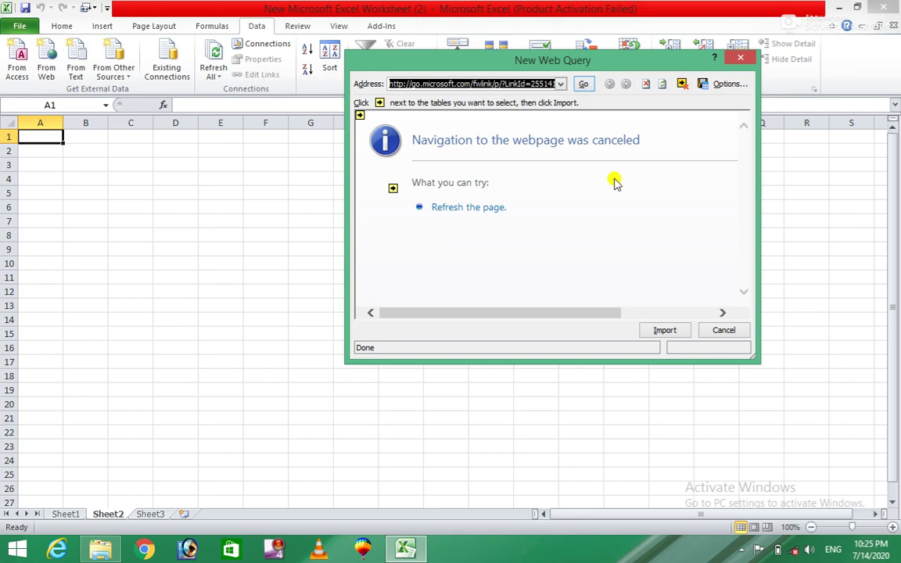
{"action": "left_click", "coordinate": [671, 332]}
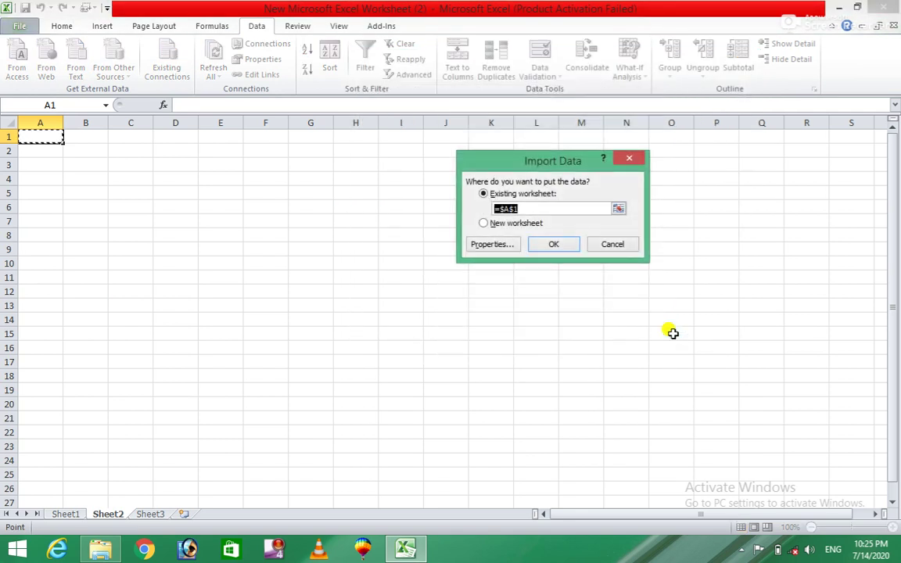
{"action": "left_click", "coordinate": [561, 248]}
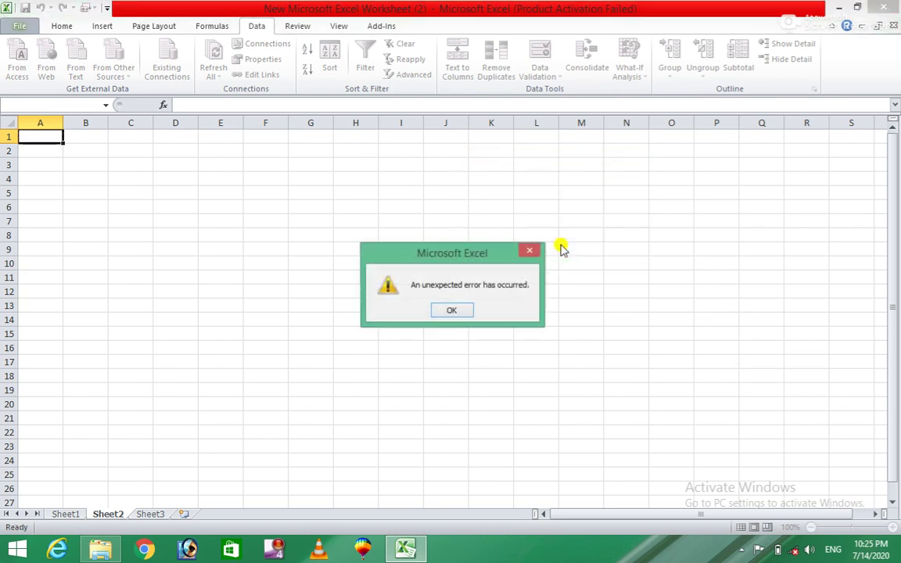
{"action": "left_click", "coordinate": [451, 309]}
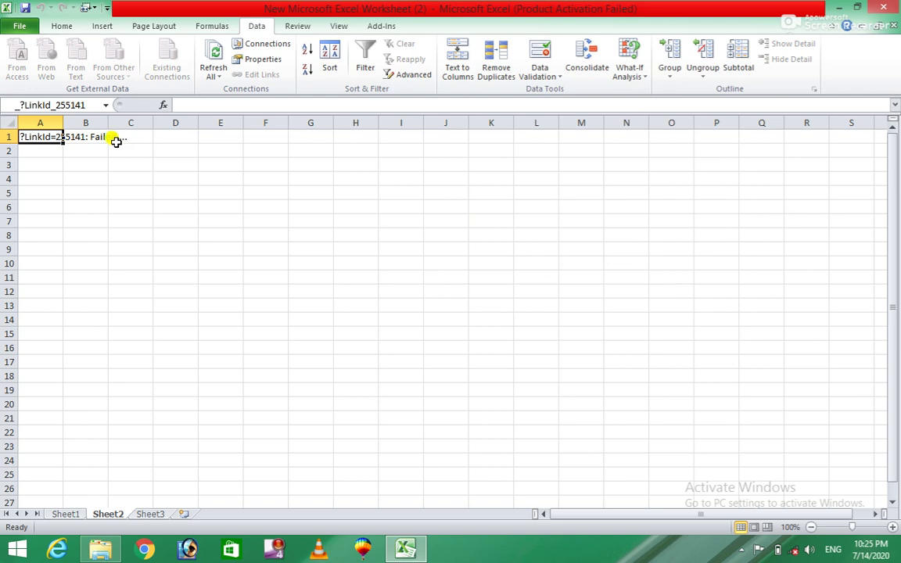
{"action": "left_click", "coordinate": [158, 200]}
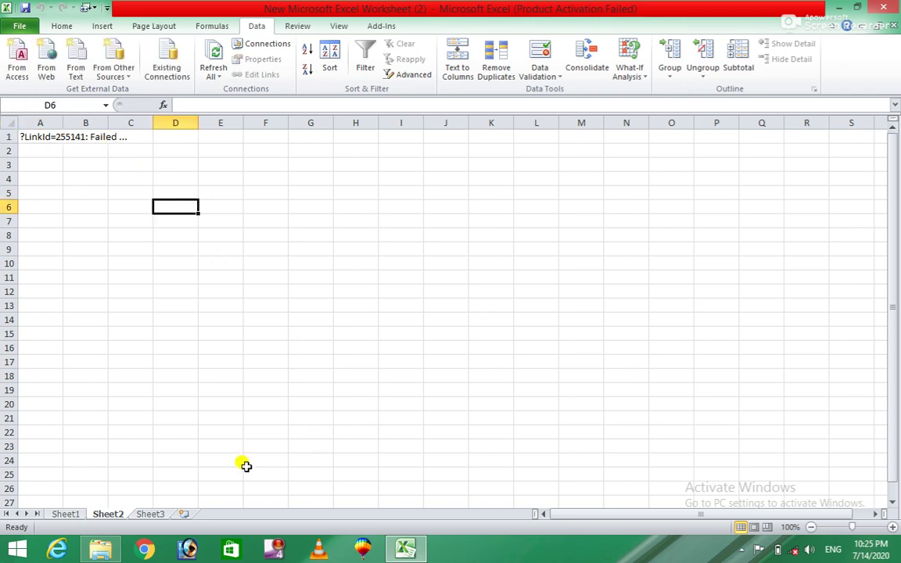
{"action": "left_click", "coordinate": [150, 515]}
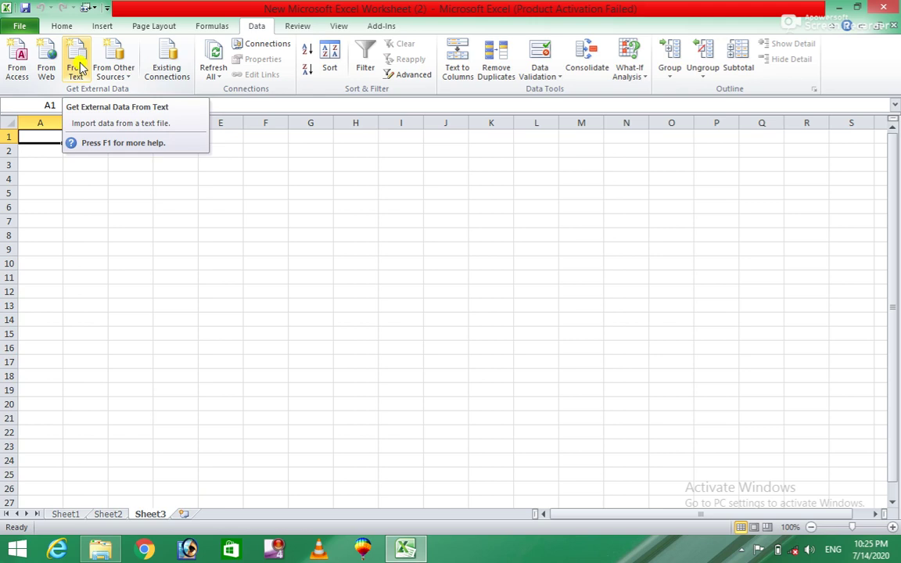
Import Desktop\New Text Document as delimited text into Sheet3 cell $A$1.
{"action": "left_click", "coordinate": [80, 59]}
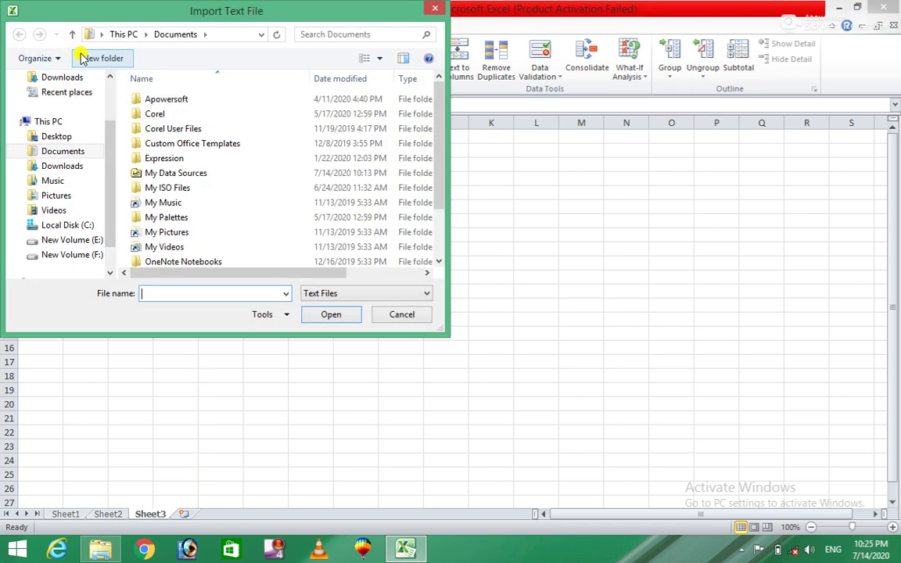
{"action": "left_click", "coordinate": [47, 137]}
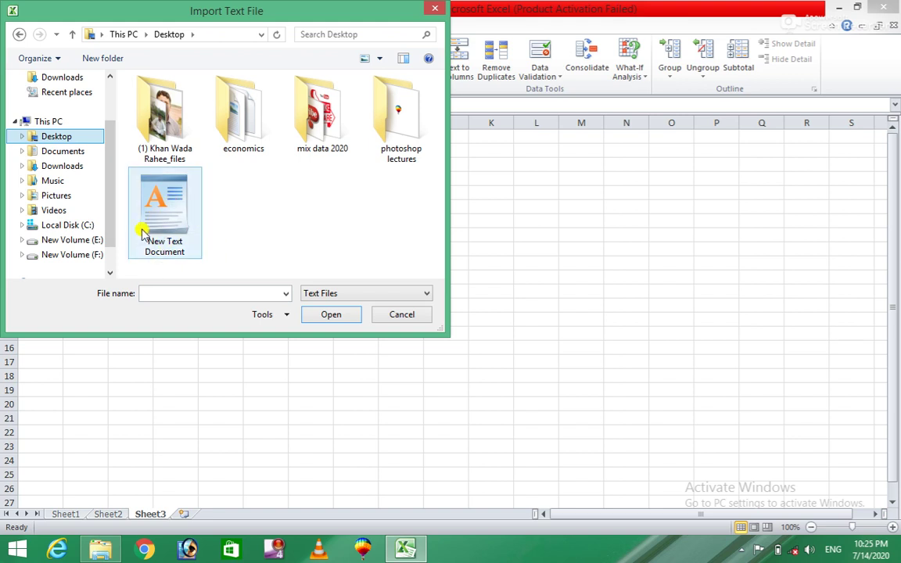
{"action": "mouse_move", "coordinate": [165, 211]}
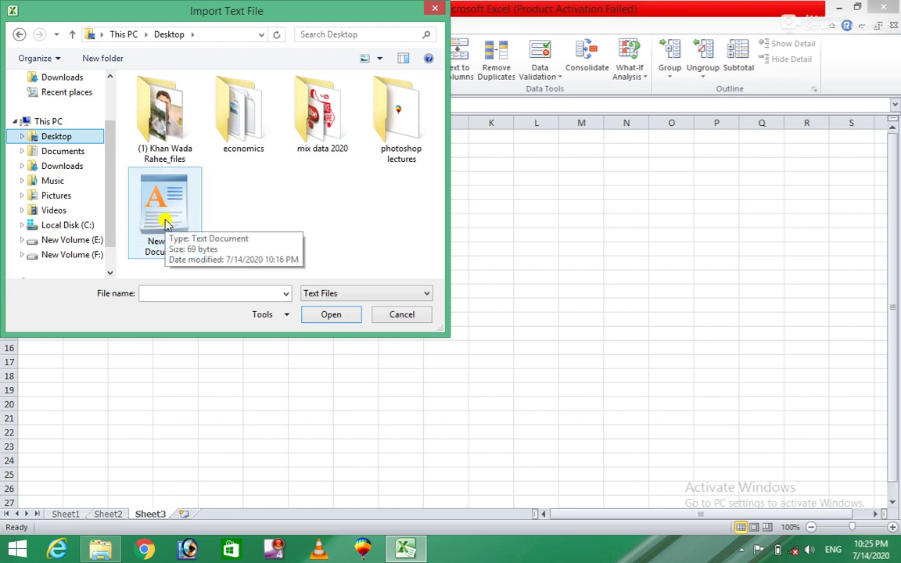
{"action": "left_click", "coordinate": [165, 223]}
{"action": "left_click", "coordinate": [323, 316]}
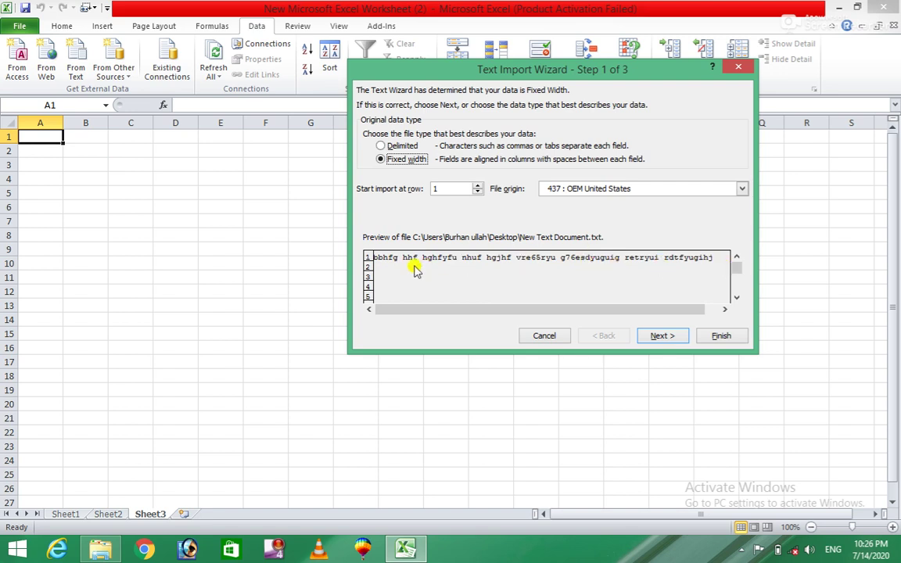
{"action": "left_click", "coordinate": [381, 148]}
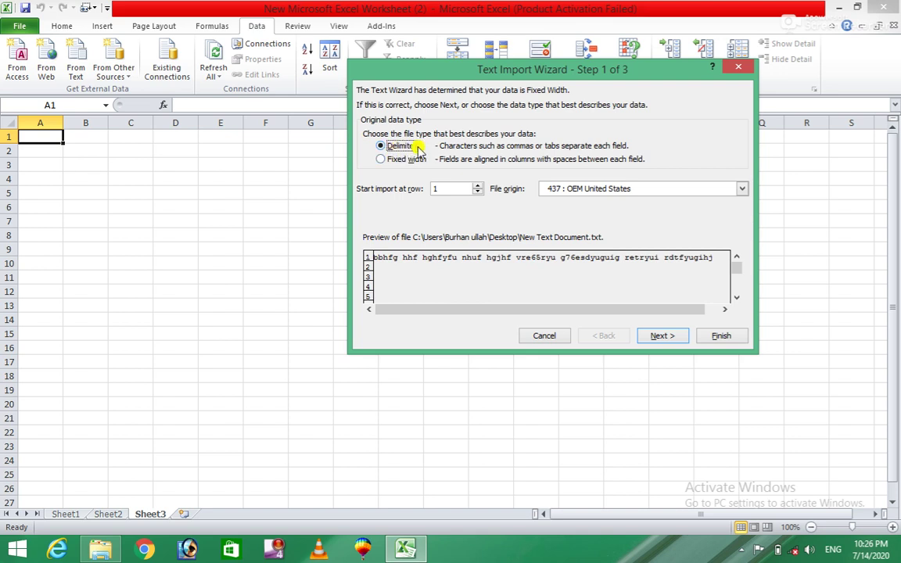
{"action": "left_click", "coordinate": [663, 336]}
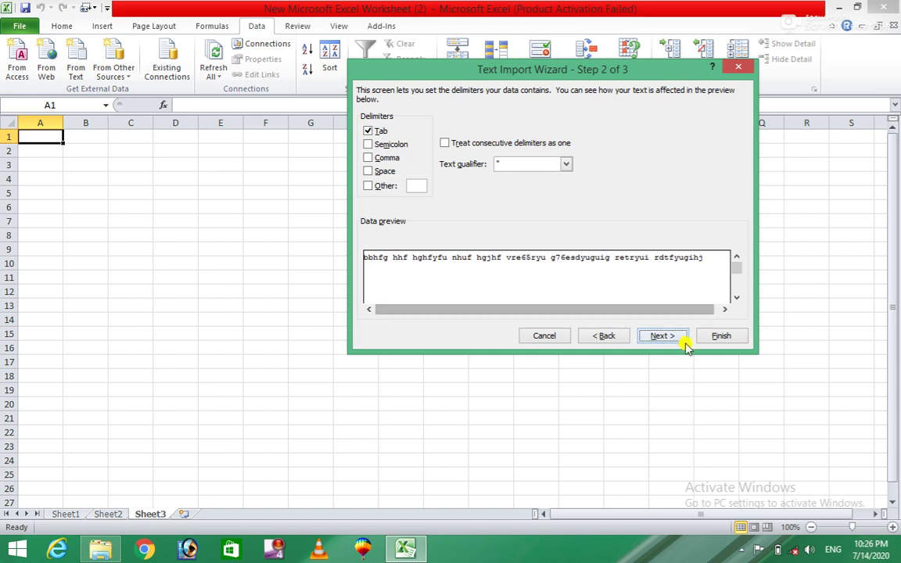
{"action": "left_click", "coordinate": [670, 336]}
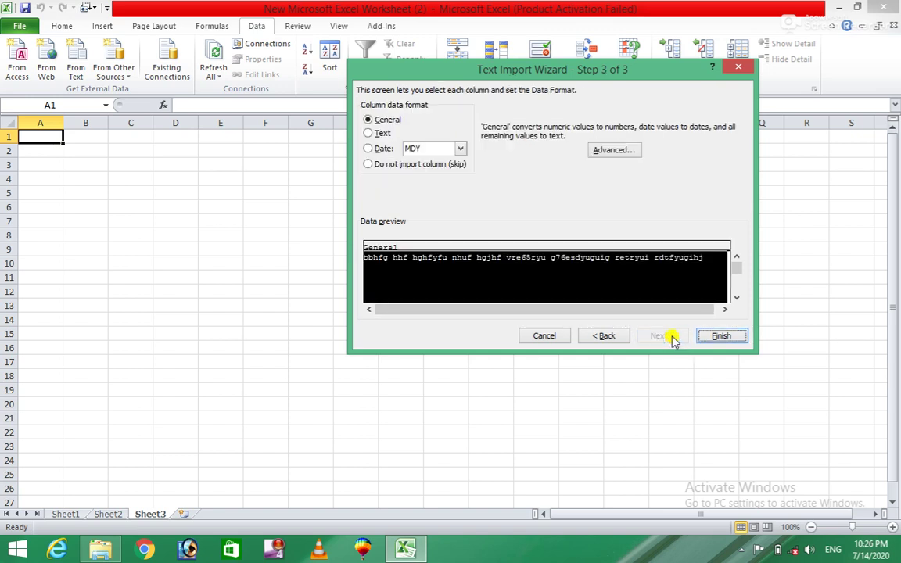
{"action": "left_click", "coordinate": [718, 336]}
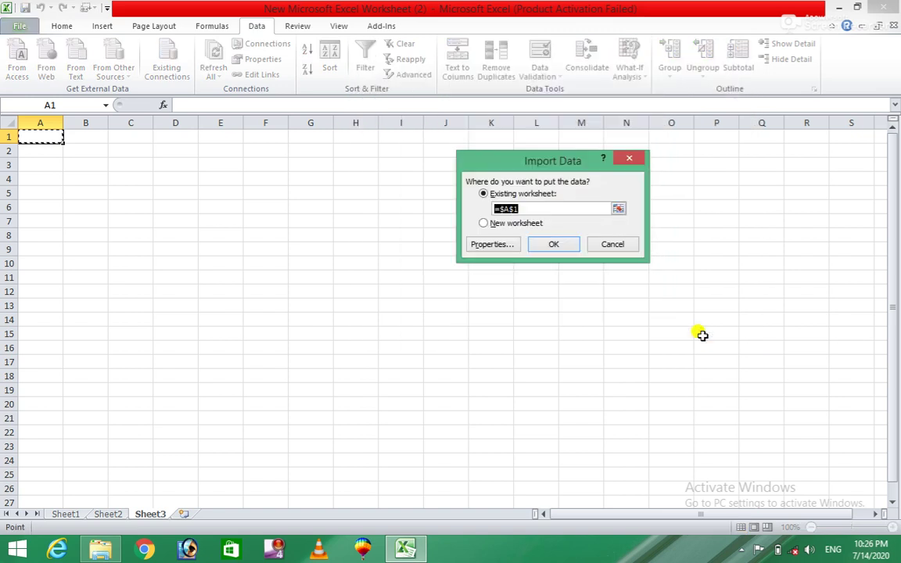
{"action": "left_click", "coordinate": [561, 247]}
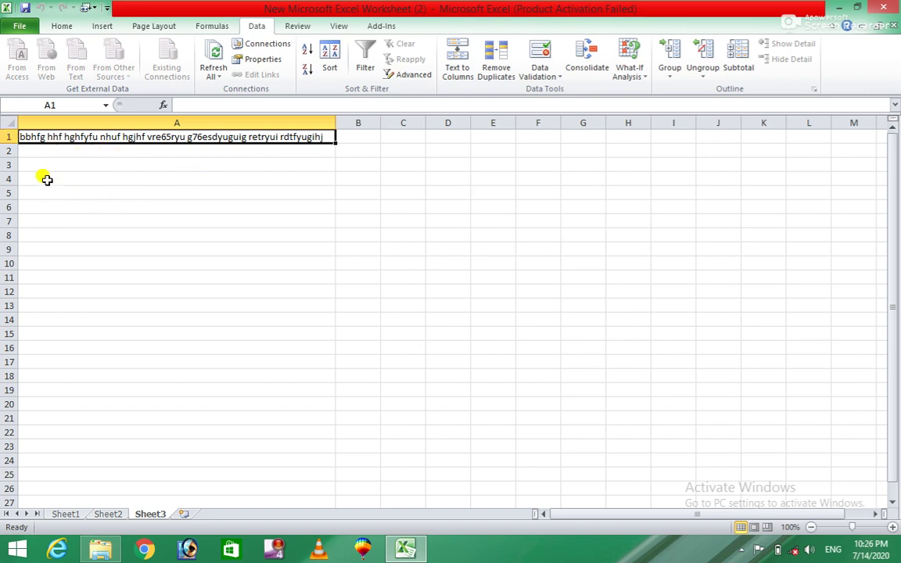
{"action": "left_click", "coordinate": [40, 167]}
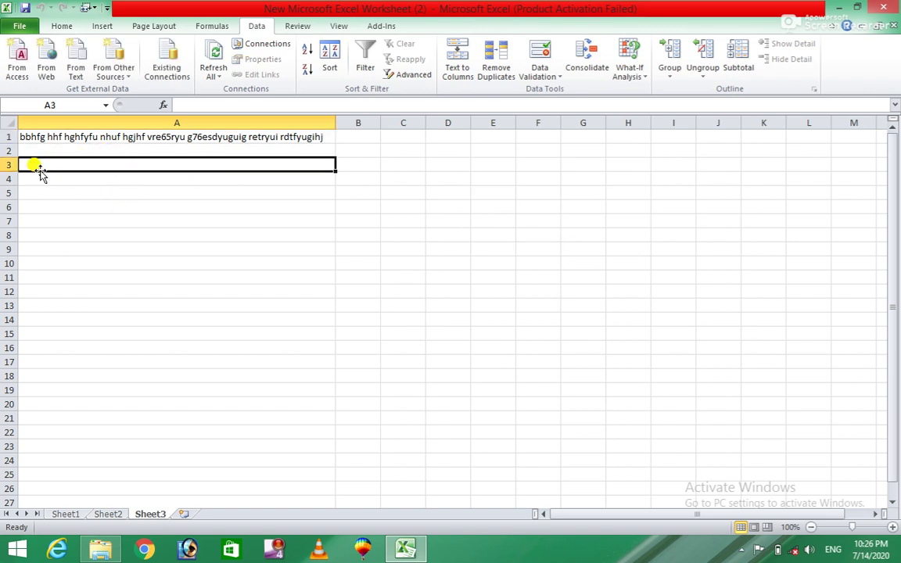
Import New Text Document again as fixed-width text, placing it at $A$3.
{"action": "left_click", "coordinate": [86, 78]}
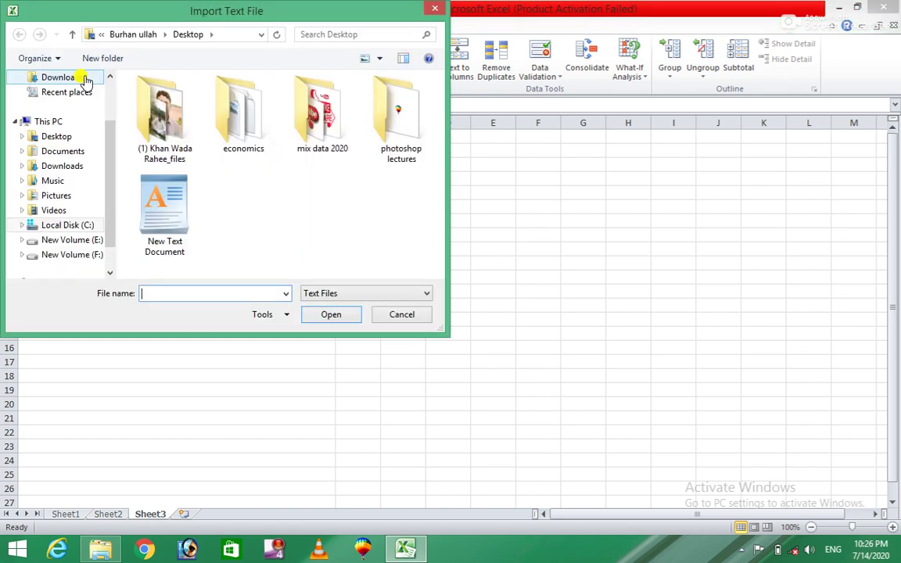
{"action": "left_click", "coordinate": [182, 194]}
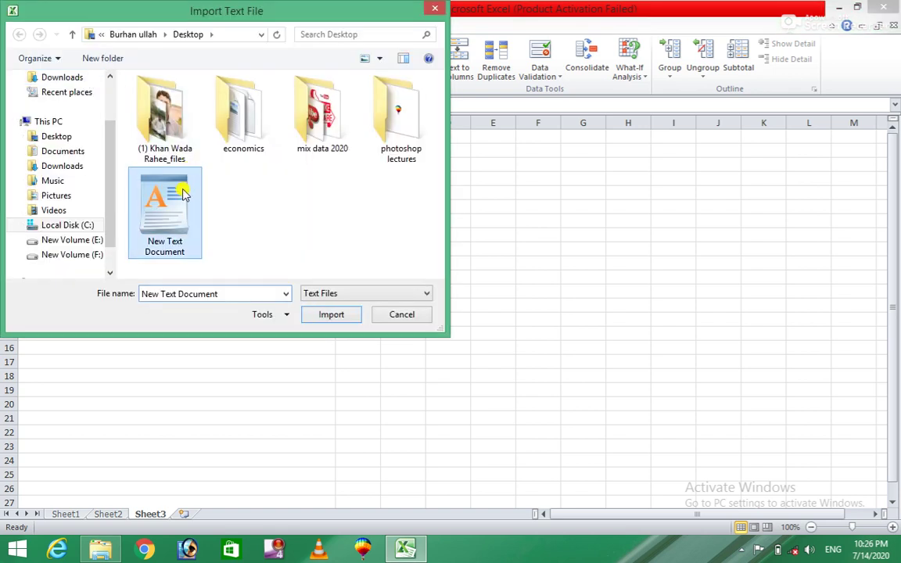
{"action": "left_click", "coordinate": [330, 316]}
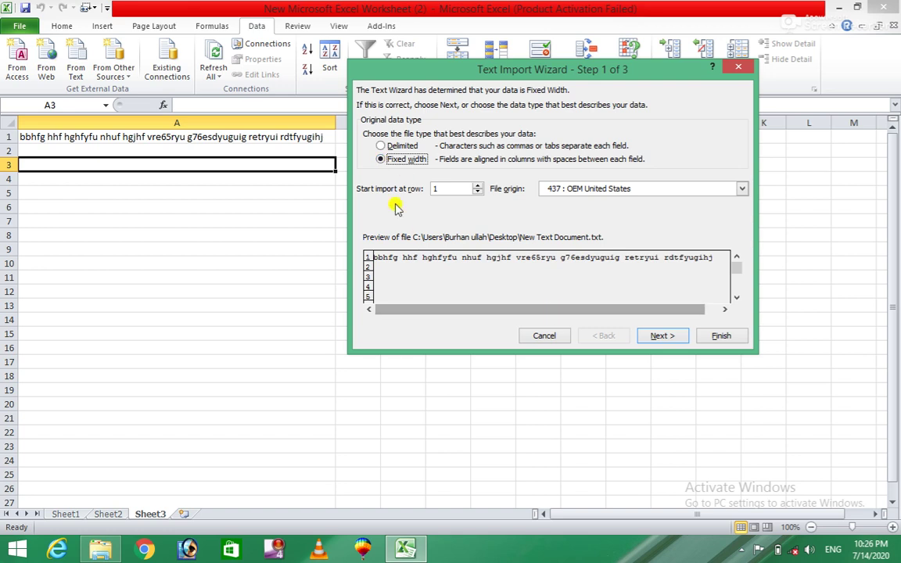
{"action": "left_click", "coordinate": [654, 341]}
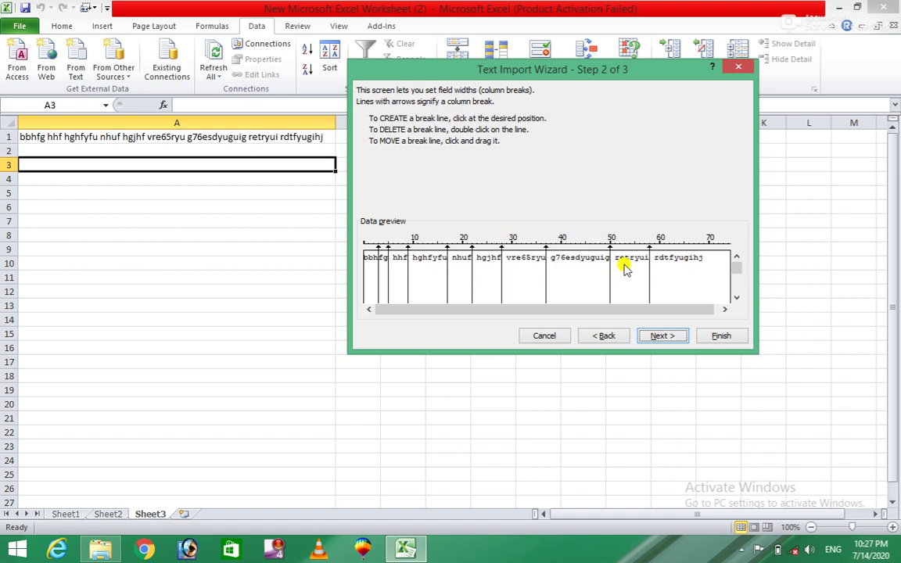
{"action": "left_click", "coordinate": [661, 337]}
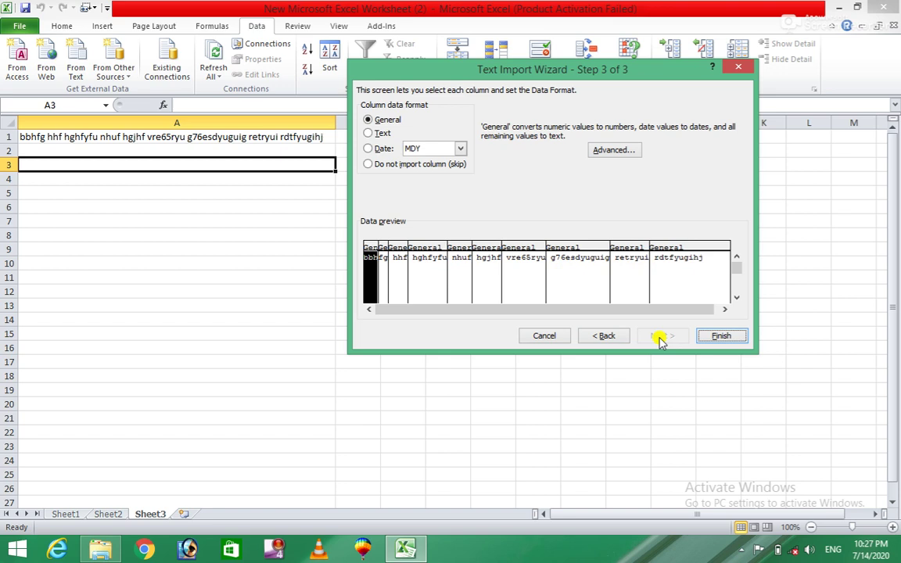
{"action": "left_click", "coordinate": [720, 336]}
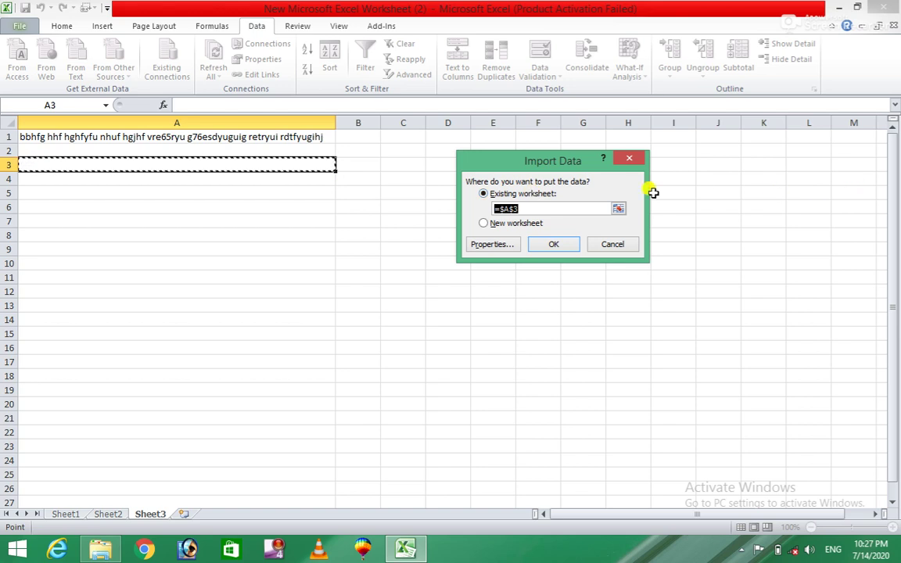
{"action": "left_click", "coordinate": [557, 245]}
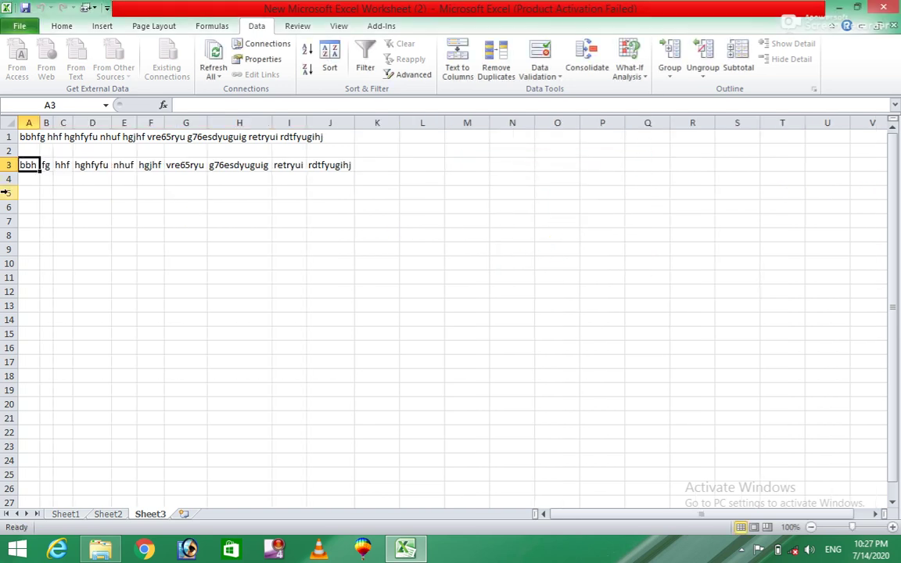
Select cells in row 3 and close the workbook.
{"action": "left_click_drag", "start_coordinate": [25, 177], "coordinate": [45, 180]}
{"action": "left_click", "coordinate": [45, 180]}
{"action": "left_click", "coordinate": [68, 179]}
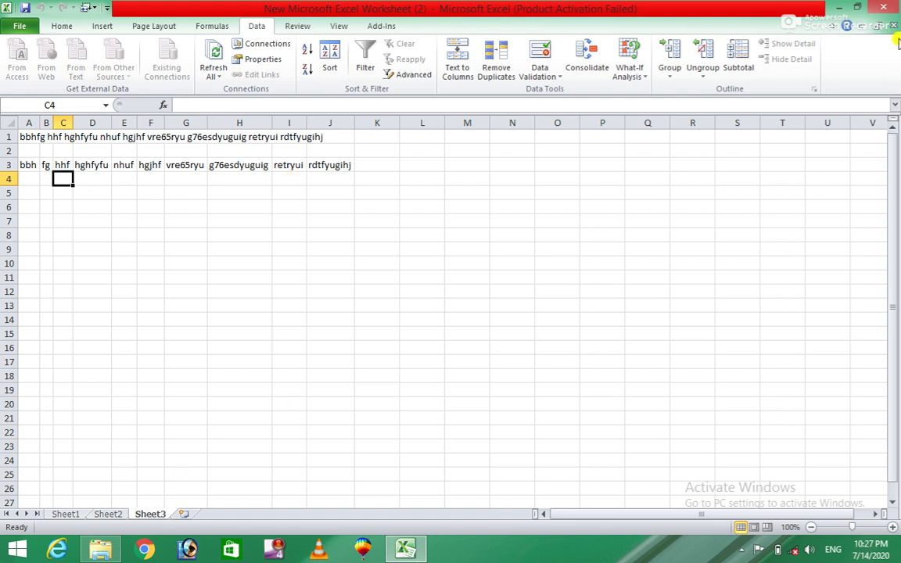
{"action": "left_click", "coordinate": [883, 7]}
Close without saving and reopen New Microsoft Excel Worksheet (2) from the desktop.
{"action": "left_click", "coordinate": [458, 292]}
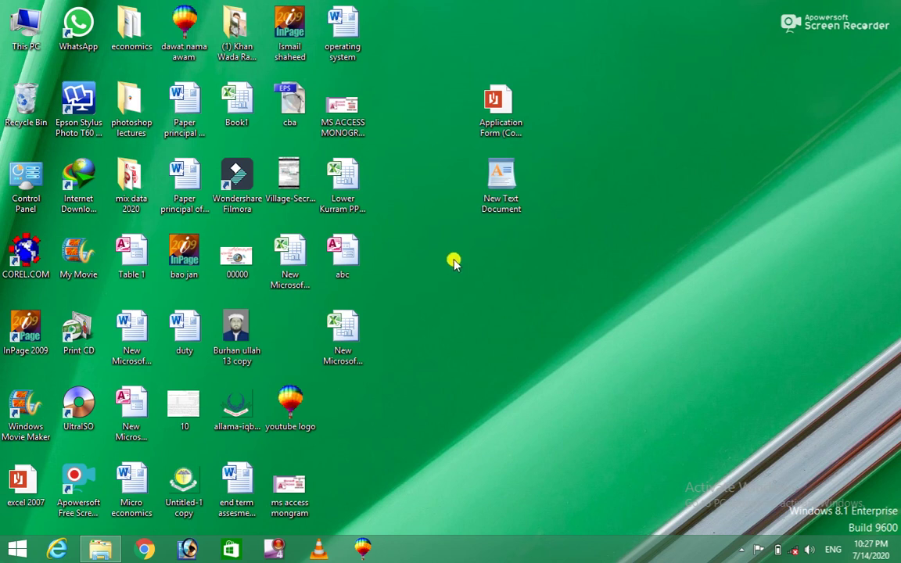
{"action": "left_click", "coordinate": [338, 328]}
{"action": "double_click", "coordinate": [338, 329]}
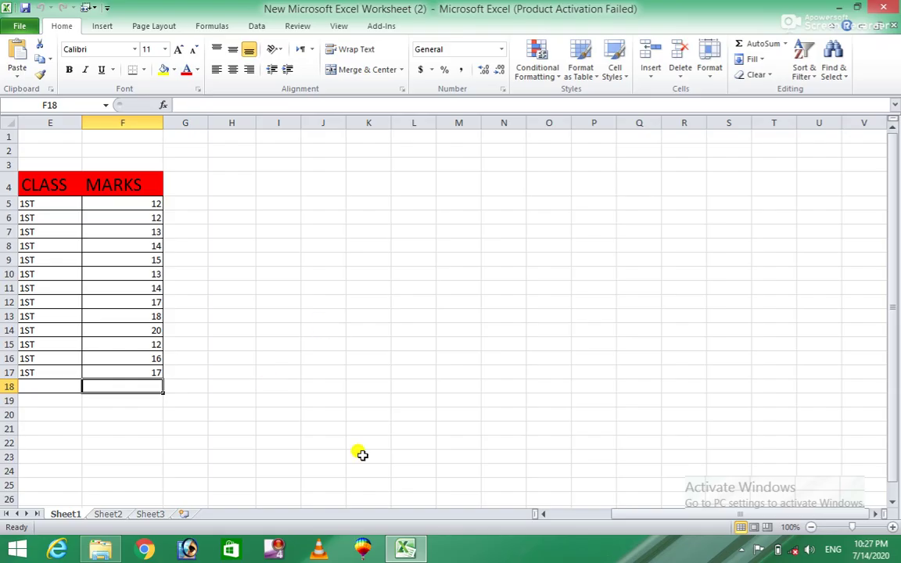
{"action": "left_click", "coordinate": [593, 408]}
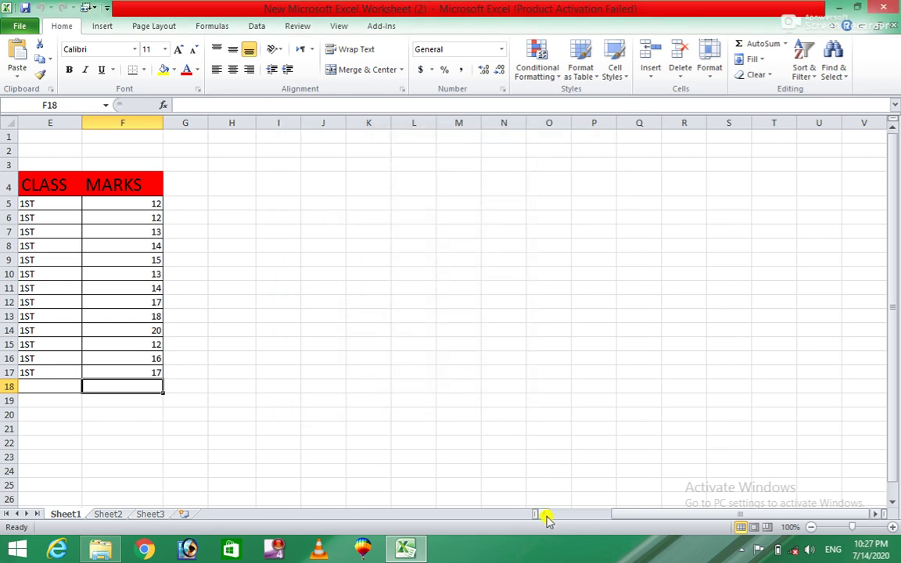
Select part of the S.NO/NAME/CLASS/MARKS table, clear it, and show the Data tab.
{"action": "scroll", "coordinate": [543, 514], "scroll_direction": "left", "scroll_amount": 1}
{"action": "scroll", "coordinate": [545, 516], "scroll_direction": "left", "scroll_amount": 3}
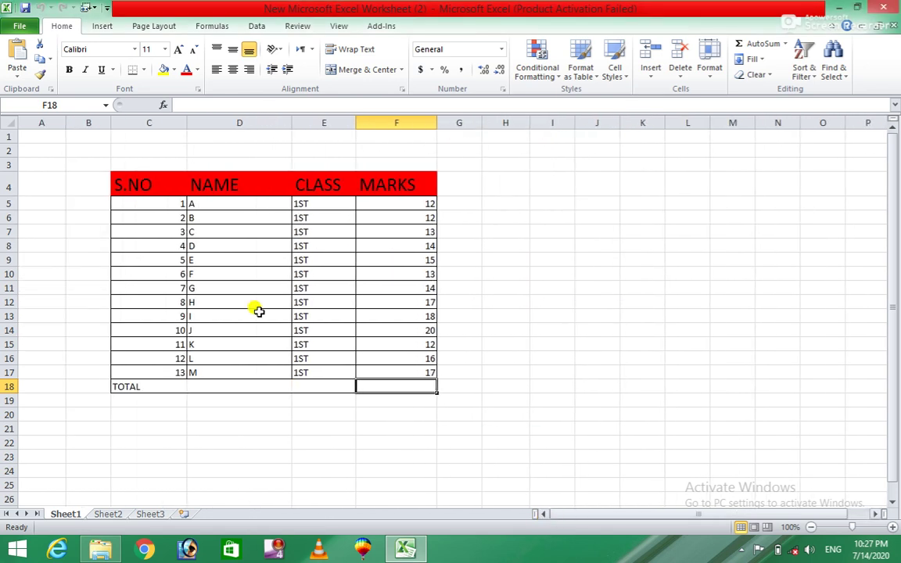
{"action": "left_click_drag", "start_coordinate": [97, 178], "coordinate": [382, 398]}
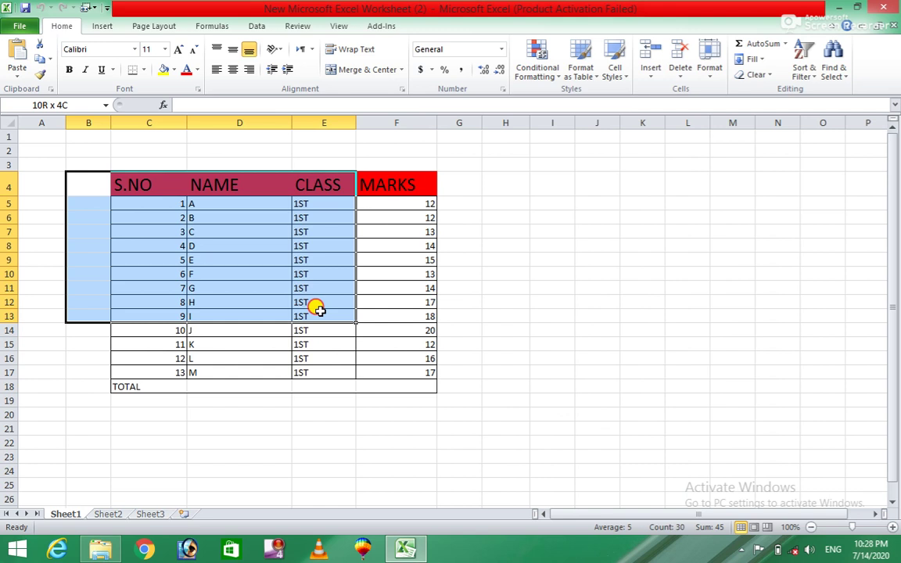
{"action": "left_click", "coordinate": [582, 373]}
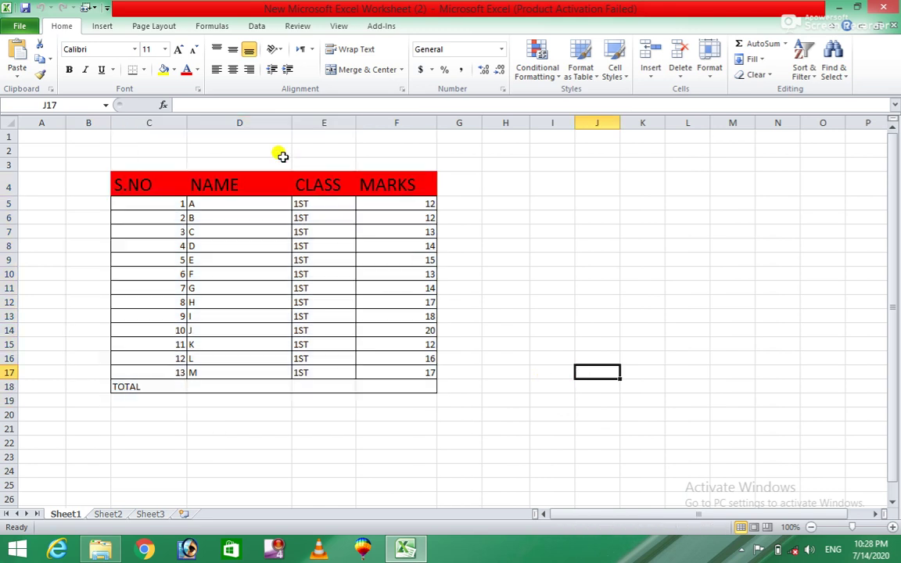
{"action": "left_click", "coordinate": [252, 24]}
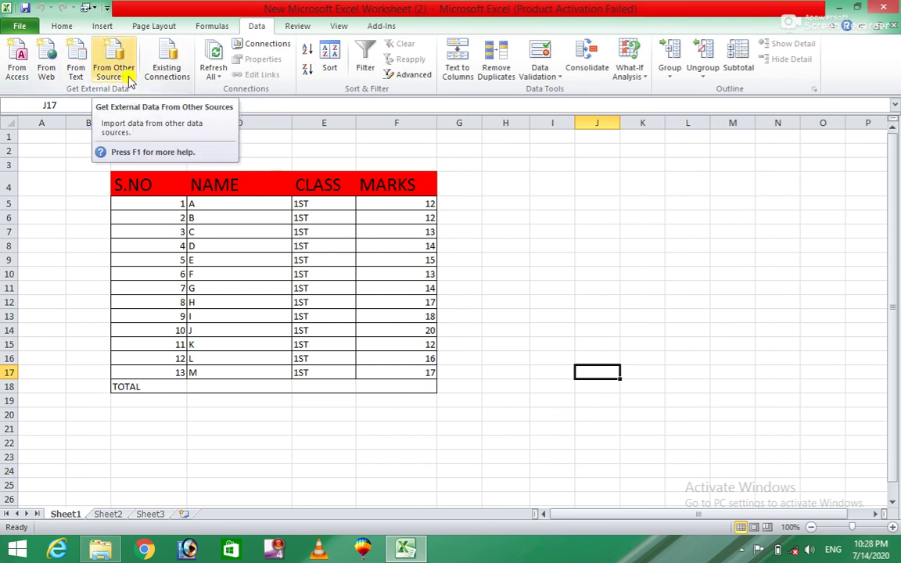
Start a From SQL Server connection, cancel the wizard, and reopen From Other Sources.
{"action": "left_click", "coordinate": [113, 71]}
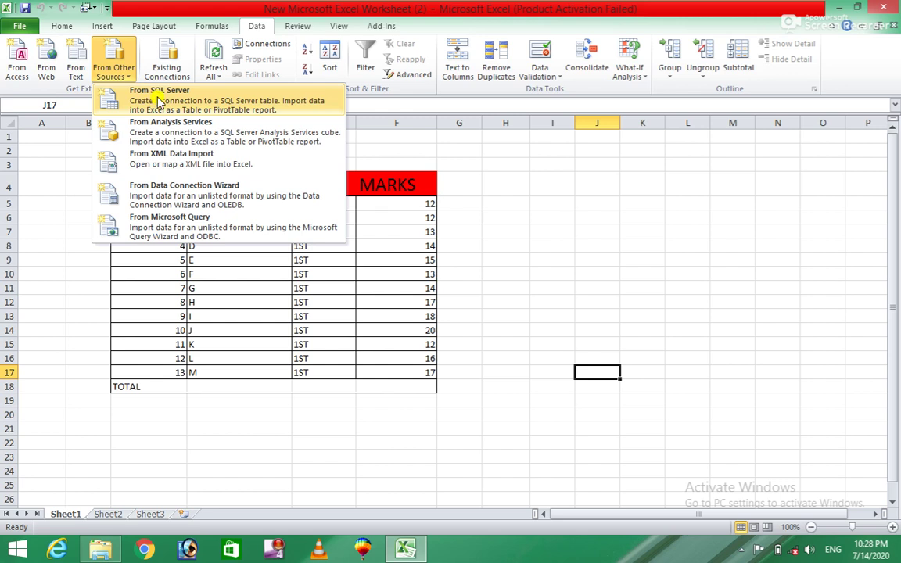
{"action": "left_click", "coordinate": [159, 96]}
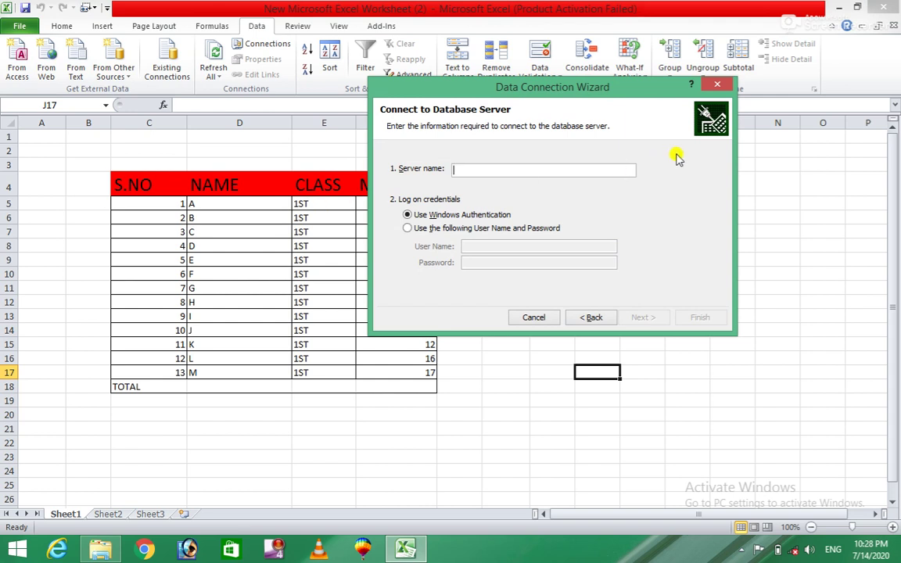
{"action": "left_click", "coordinate": [535, 317]}
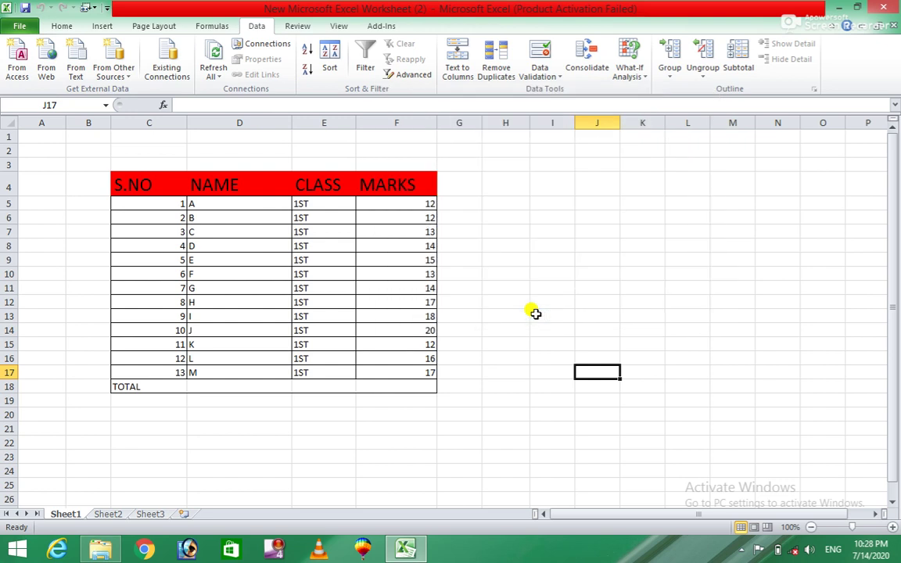
{"action": "left_click", "coordinate": [125, 78]}
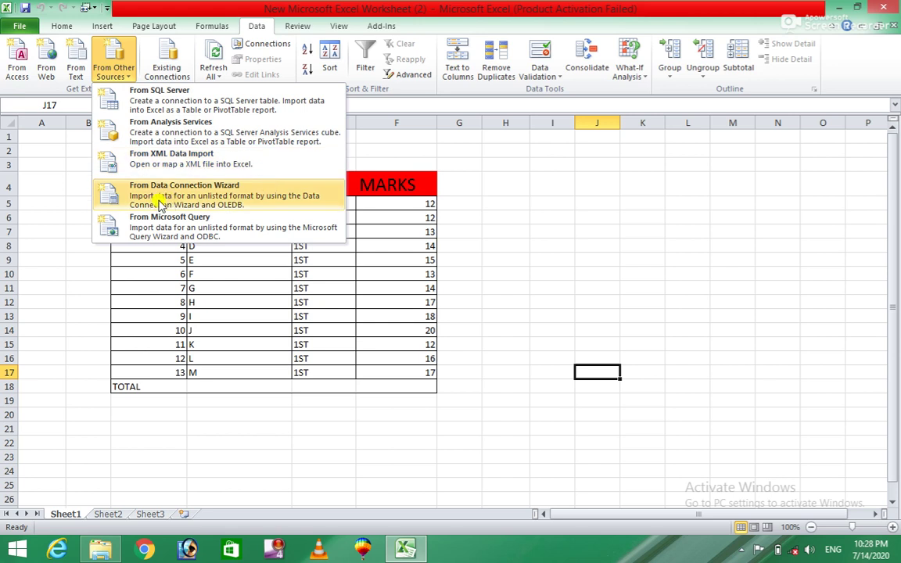
{"action": "left_click", "coordinate": [180, 229]}
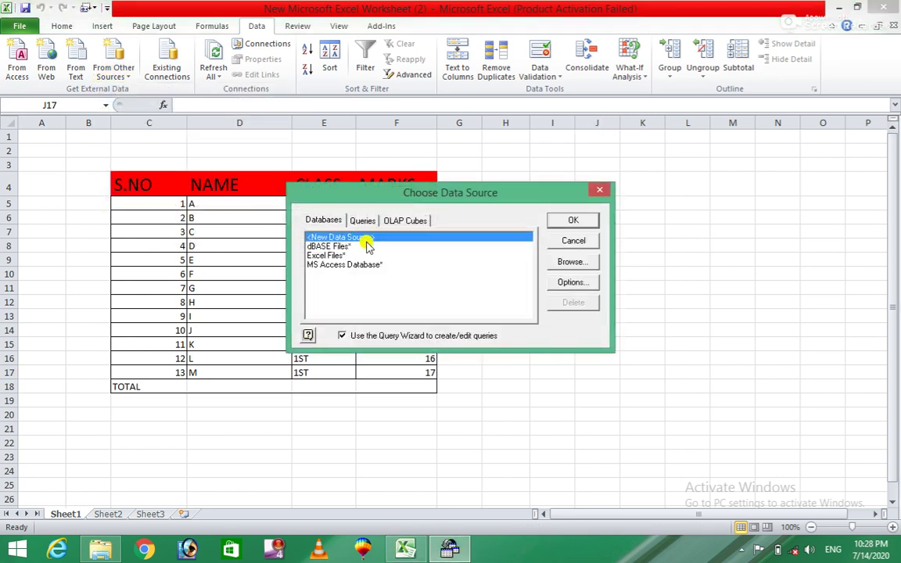
{"action": "left_click", "coordinate": [322, 246]}
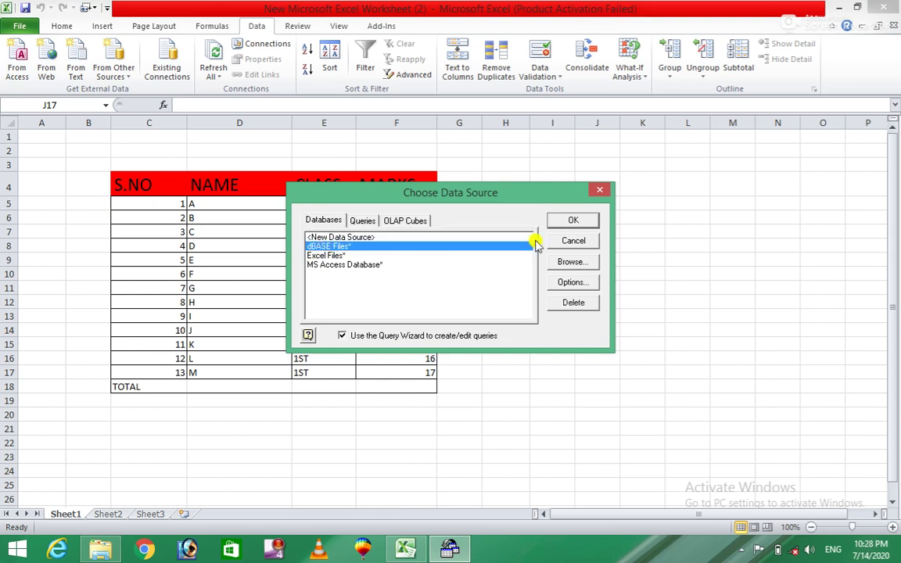
{"action": "left_click", "coordinate": [573, 222]}
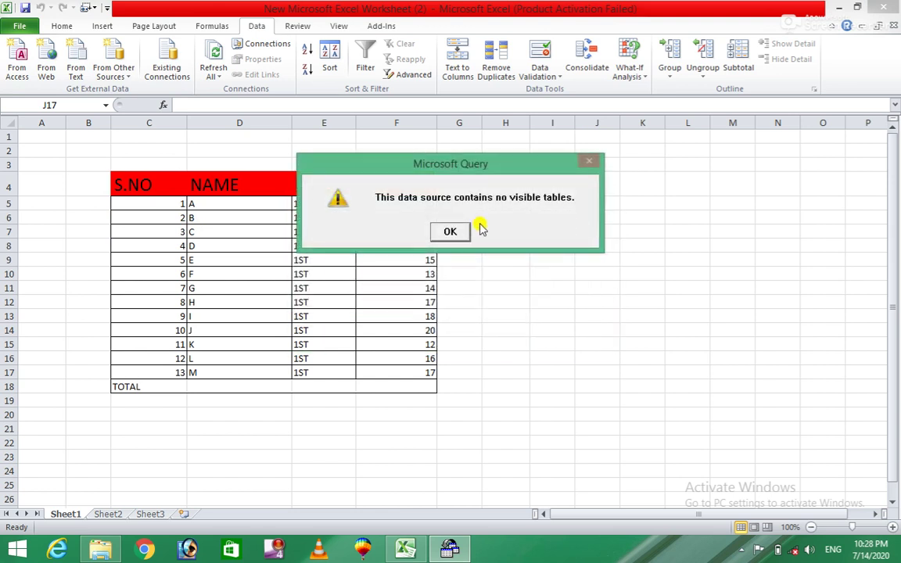
{"action": "left_click", "coordinate": [452, 232]}
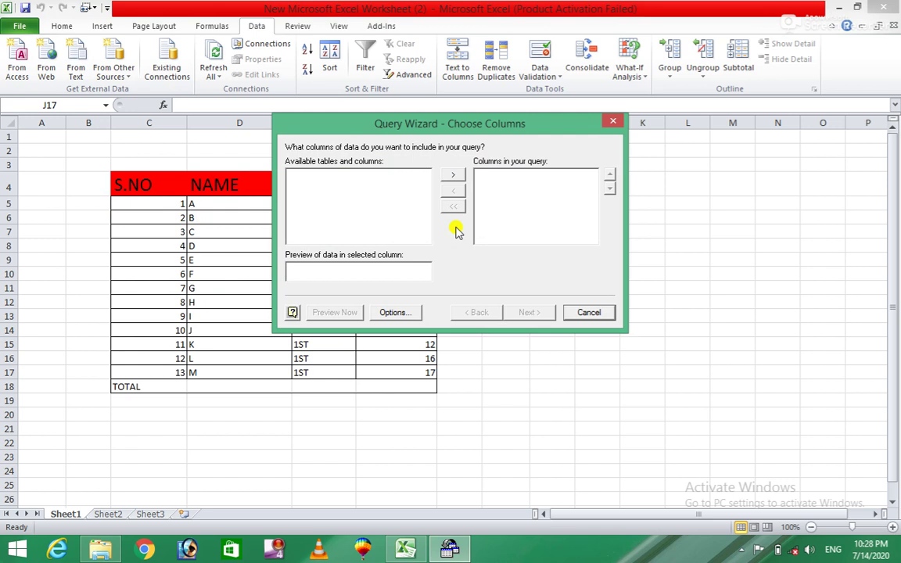
{"action": "left_click", "coordinate": [588, 313]}
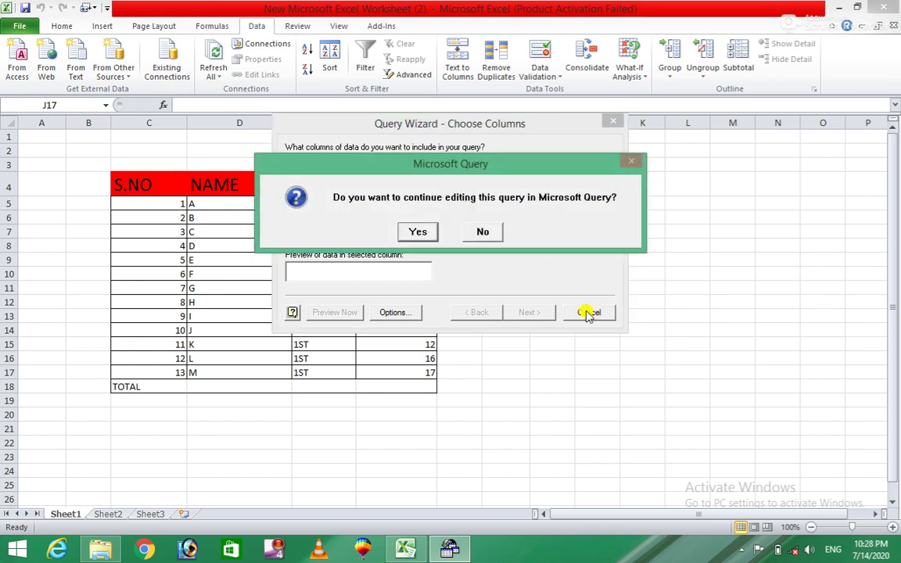
{"action": "left_click", "coordinate": [416, 232]}
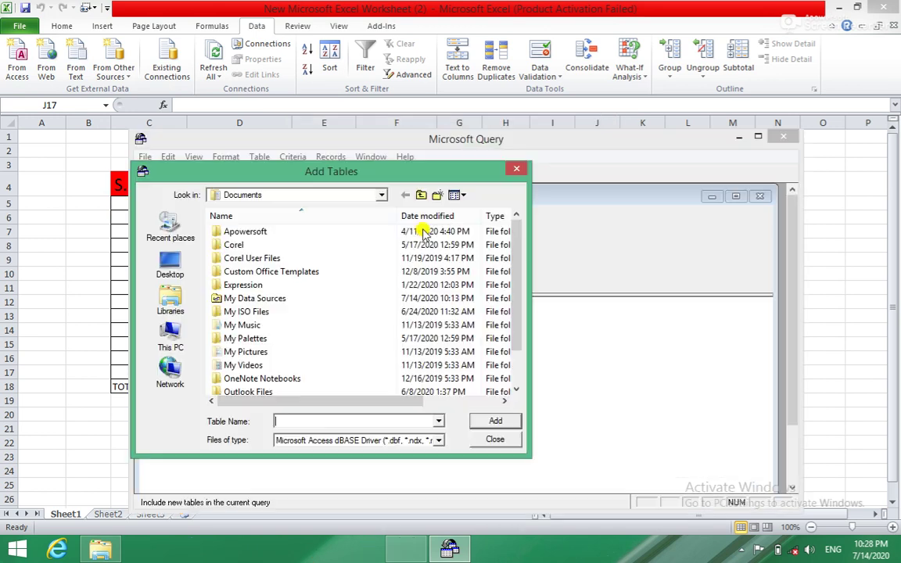
{"action": "left_click", "coordinate": [490, 441]}
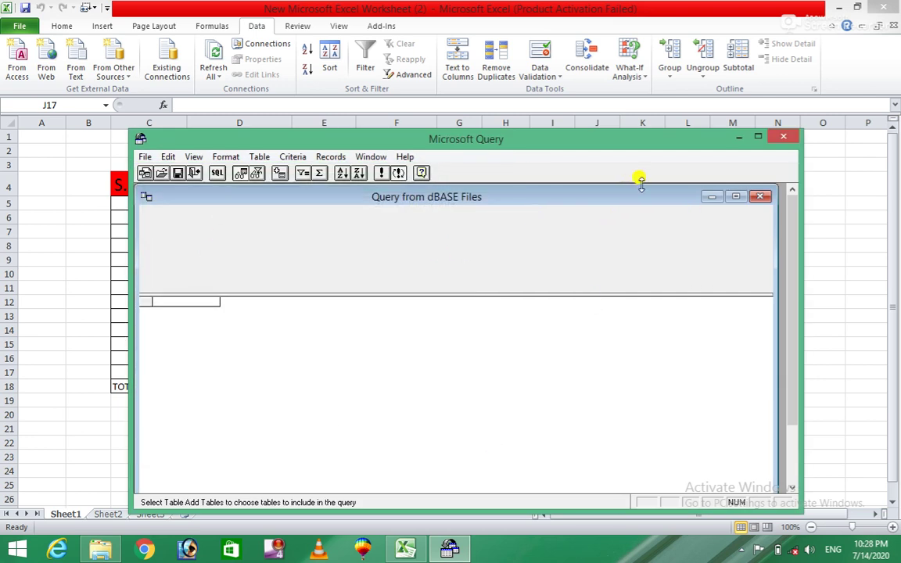
{"action": "left_click", "coordinate": [784, 137]}
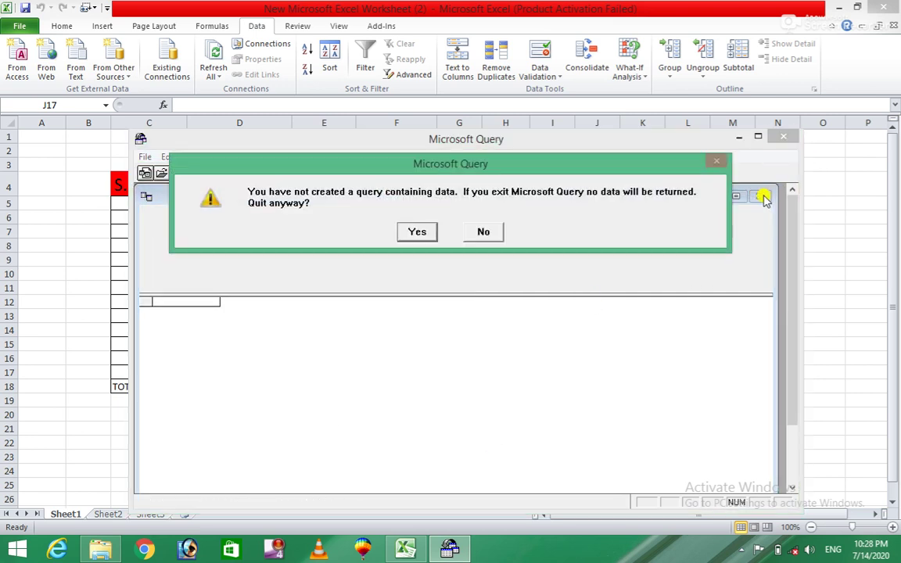
{"action": "left_click", "coordinate": [412, 230]}
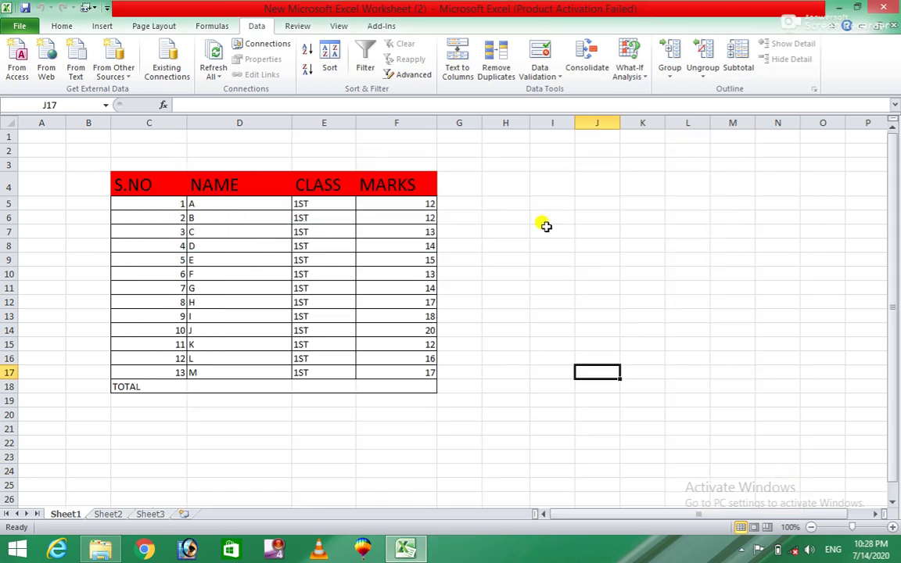
{"action": "left_click", "coordinate": [220, 80]}
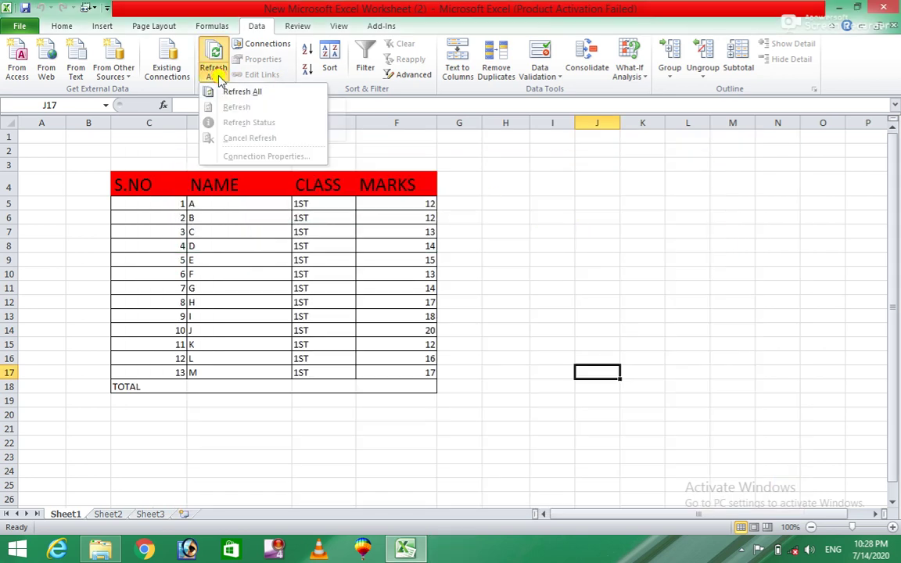
Add the MSN MoneyCentral Investor Currency Rates connection via Workbook Connections.
{"action": "left_click", "coordinate": [231, 88]}
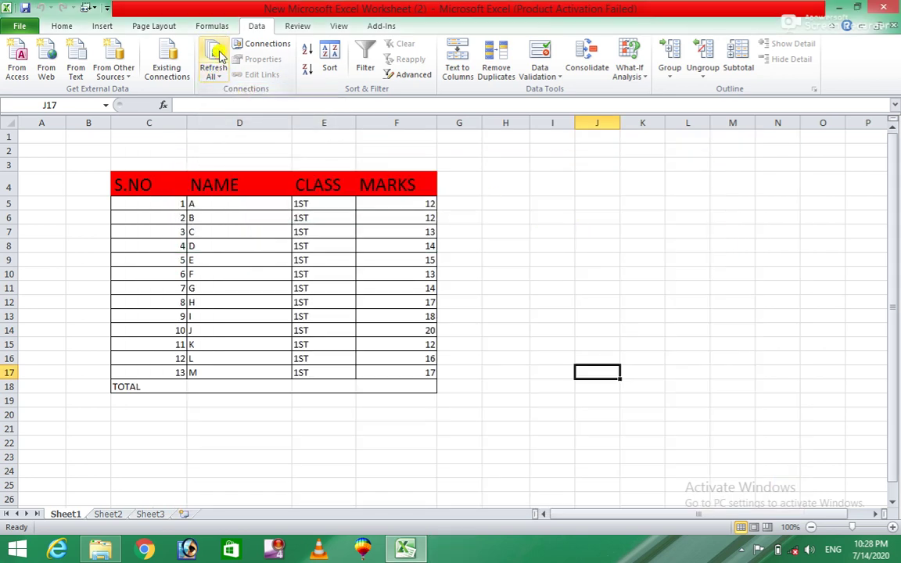
{"action": "left_click", "coordinate": [286, 51]}
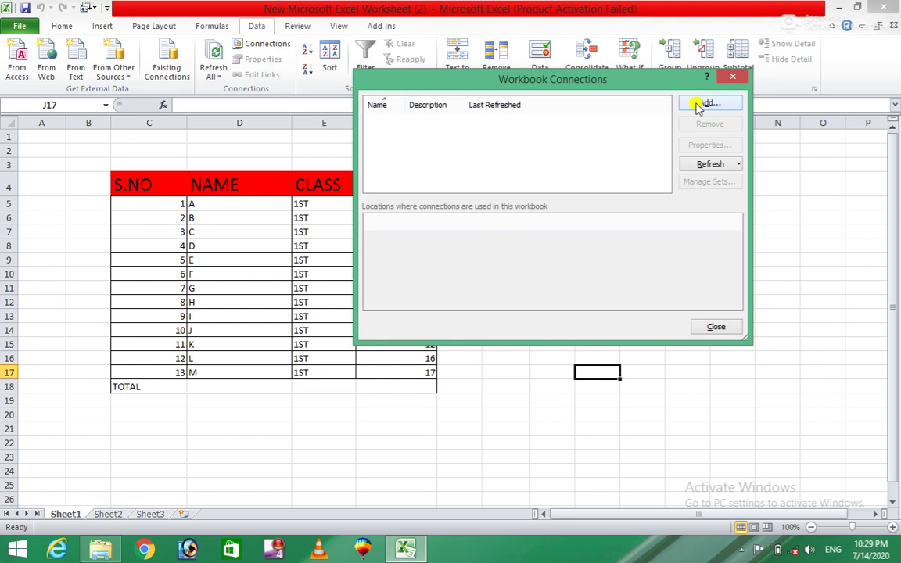
{"action": "left_click", "coordinate": [698, 106]}
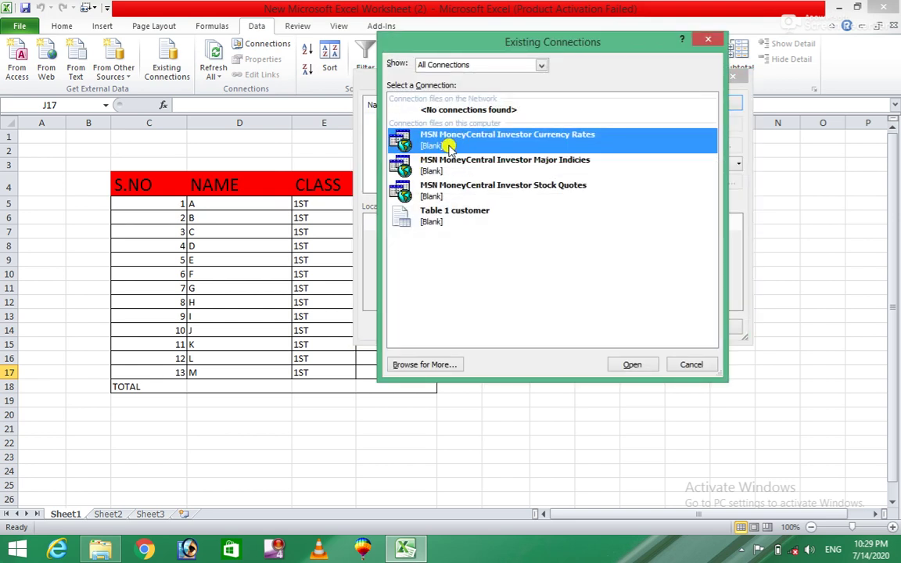
{"action": "left_click", "coordinate": [629, 364]}
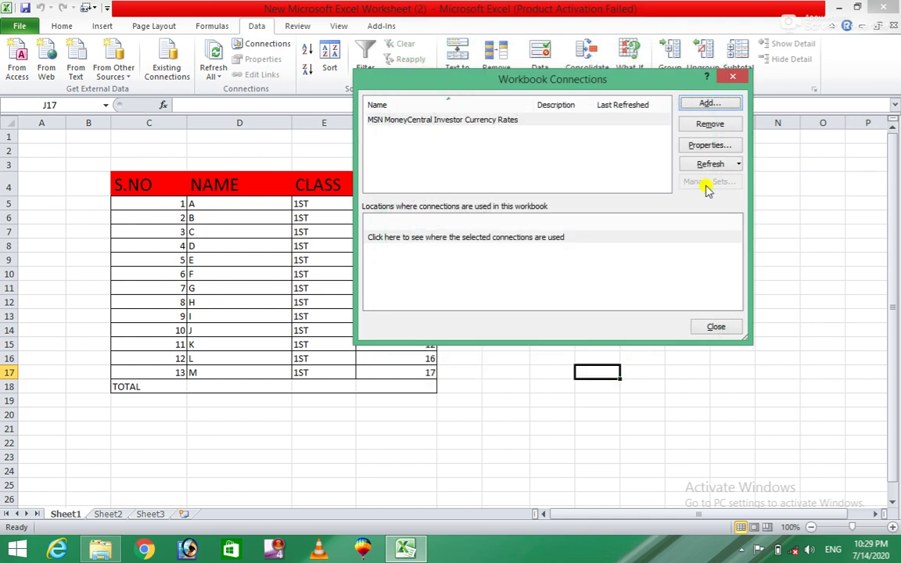
Remove the currency rates connection and close Workbook Connections.
{"action": "left_click", "coordinate": [462, 121]}
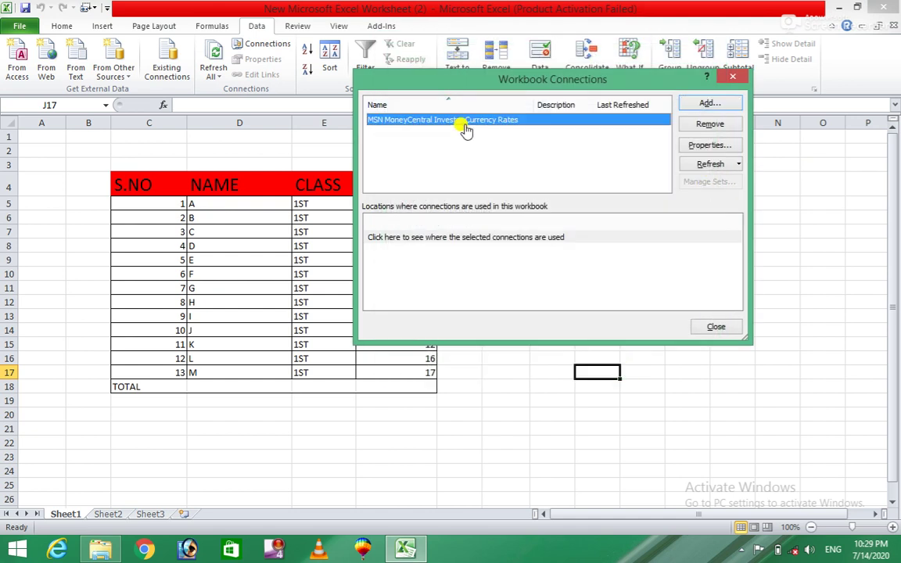
{"action": "left_click", "coordinate": [709, 124]}
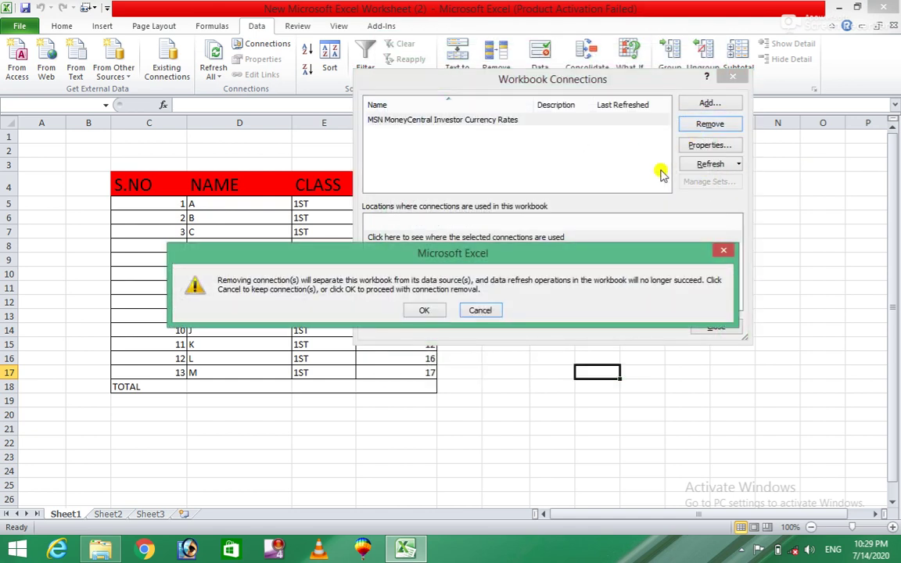
{"action": "left_click", "coordinate": [424, 311]}
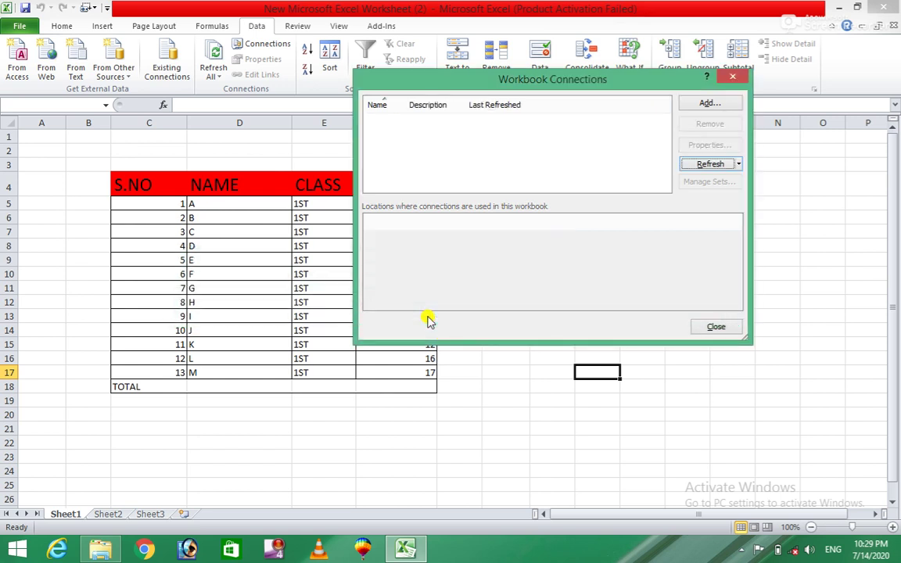
{"action": "left_click", "coordinate": [733, 77]}
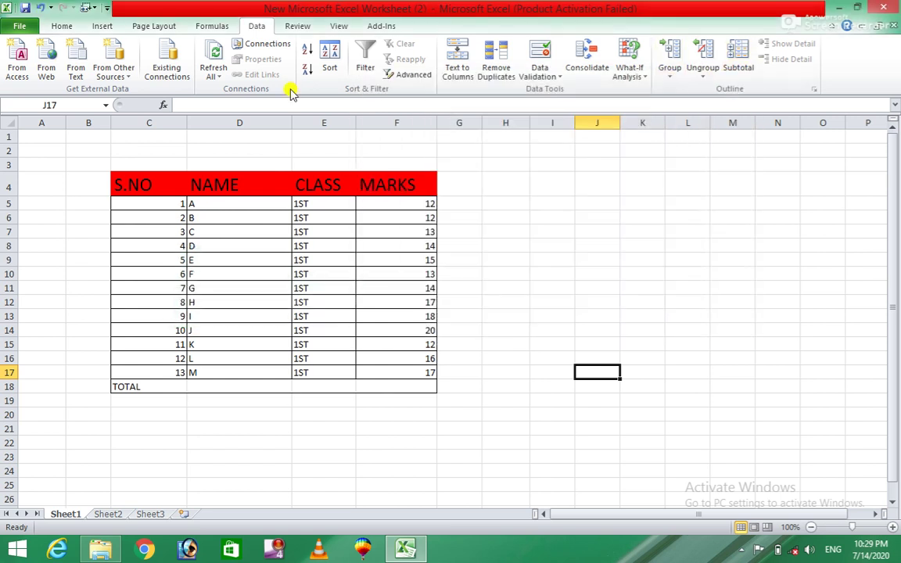
{"action": "left_click", "coordinate": [124, 75]}
{"action": "left_click", "coordinate": [109, 223]}
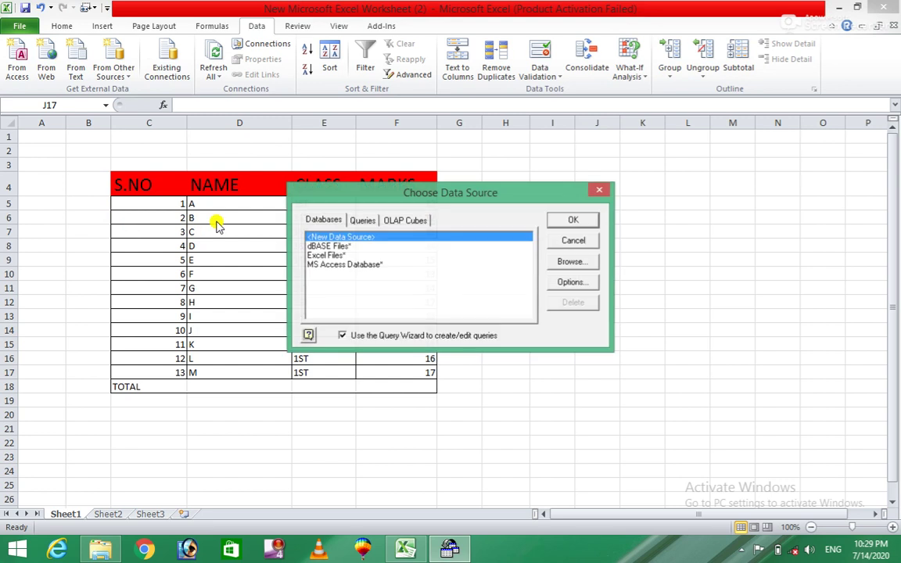
{"action": "left_click", "coordinate": [317, 266]}
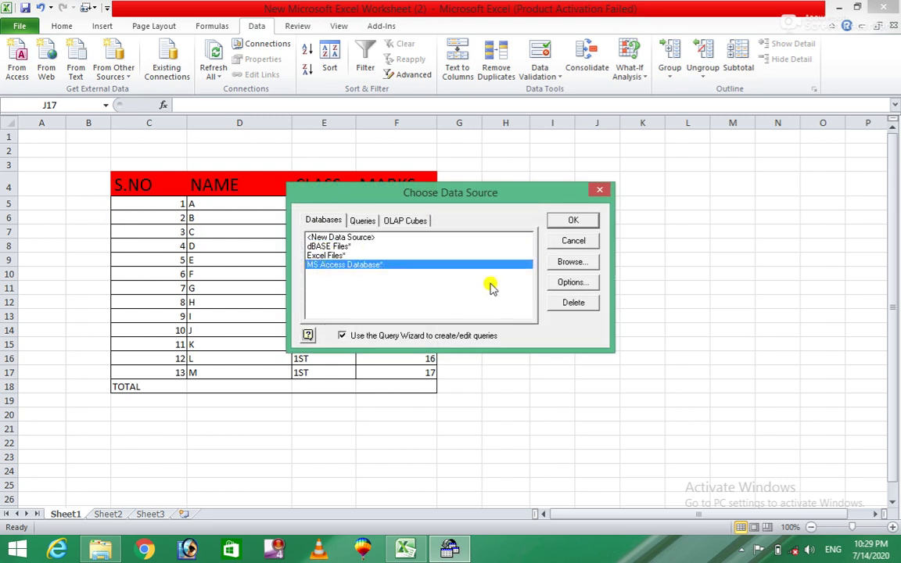
{"action": "left_click", "coordinate": [581, 218]}
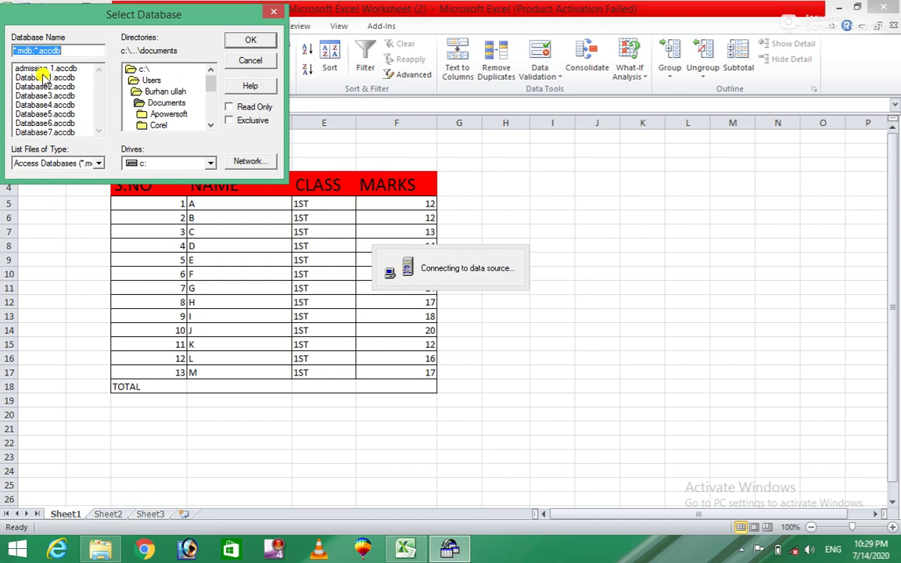
{"action": "left_click", "coordinate": [45, 77]}
{"action": "left_click", "coordinate": [245, 41]}
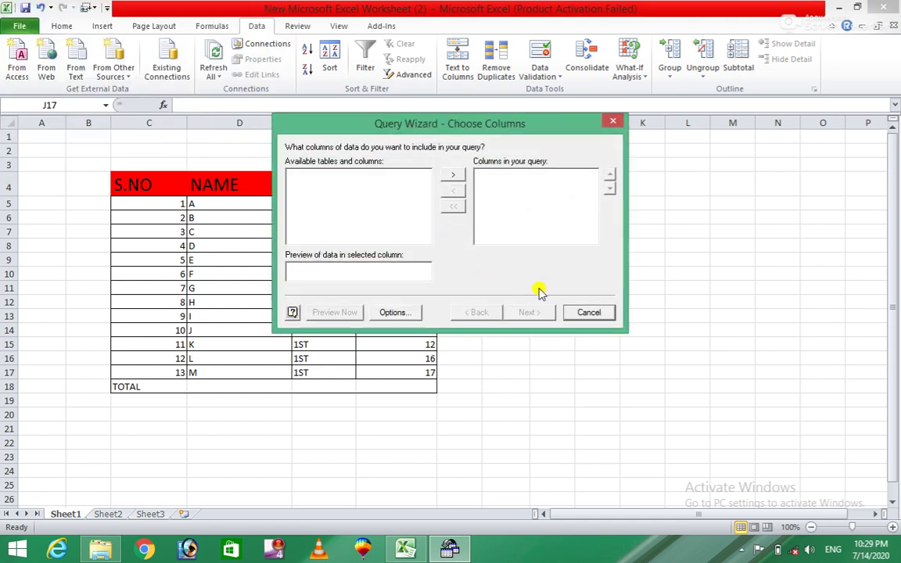
{"action": "left_click", "coordinate": [582, 313]}
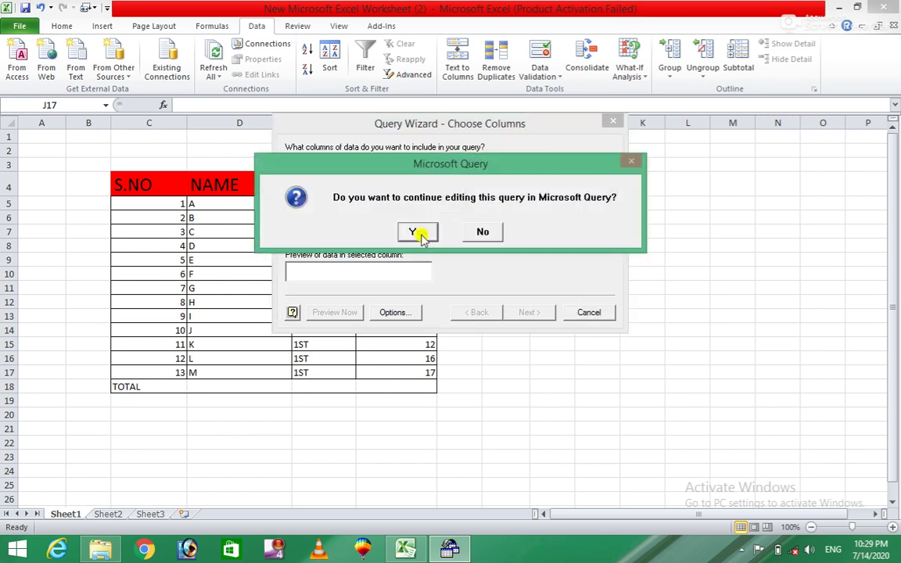
{"action": "left_click", "coordinate": [419, 232]}
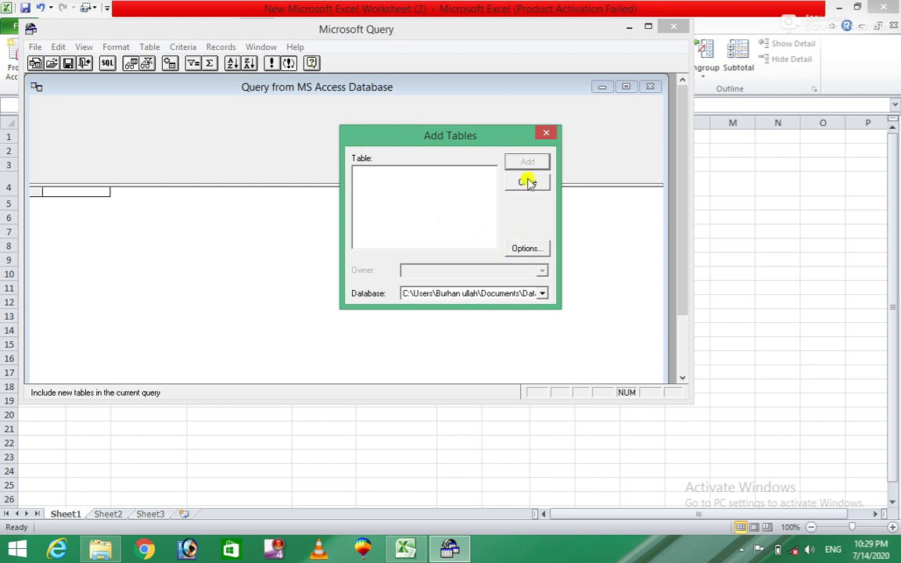
{"action": "left_click", "coordinate": [526, 181]}
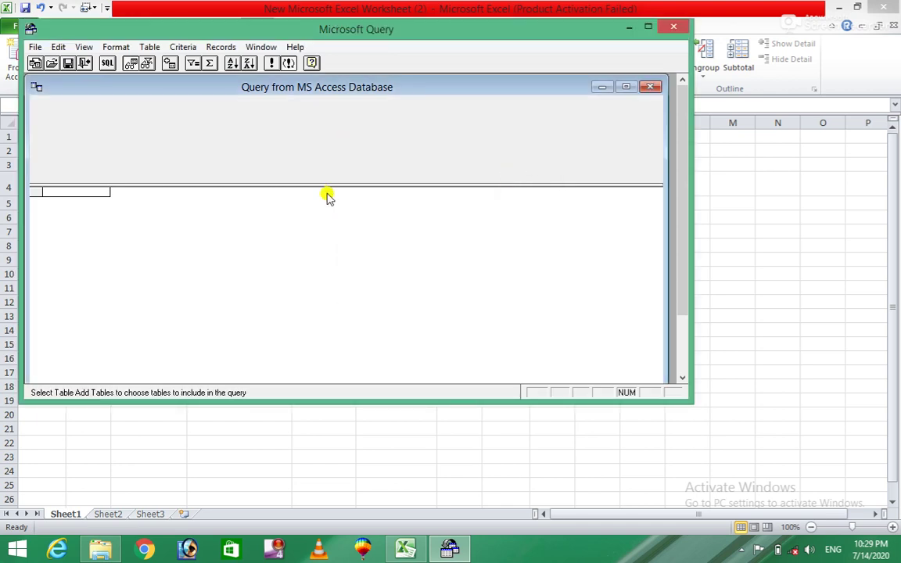
{"action": "left_click", "coordinate": [654, 87]}
{"action": "left_click", "coordinate": [671, 25]}
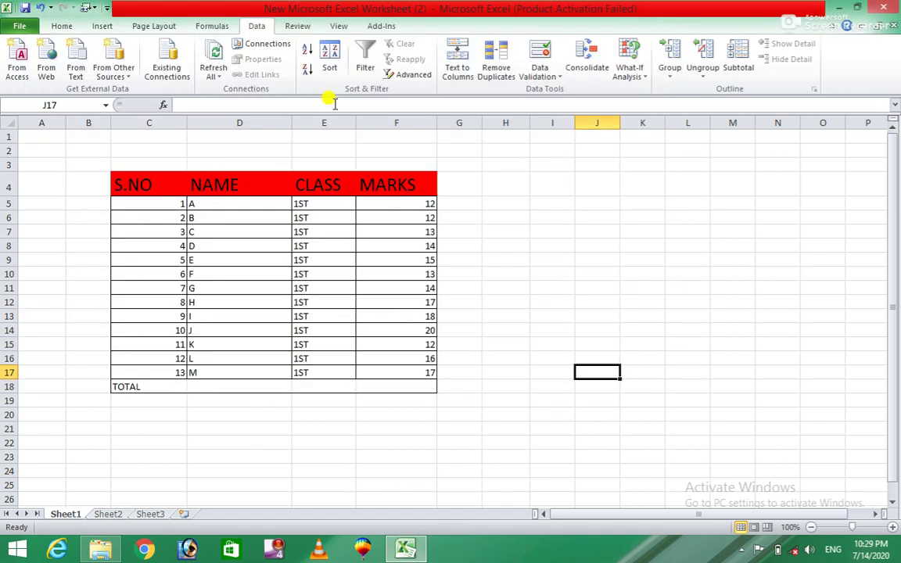
{"action": "left_click", "coordinate": [516, 185]}
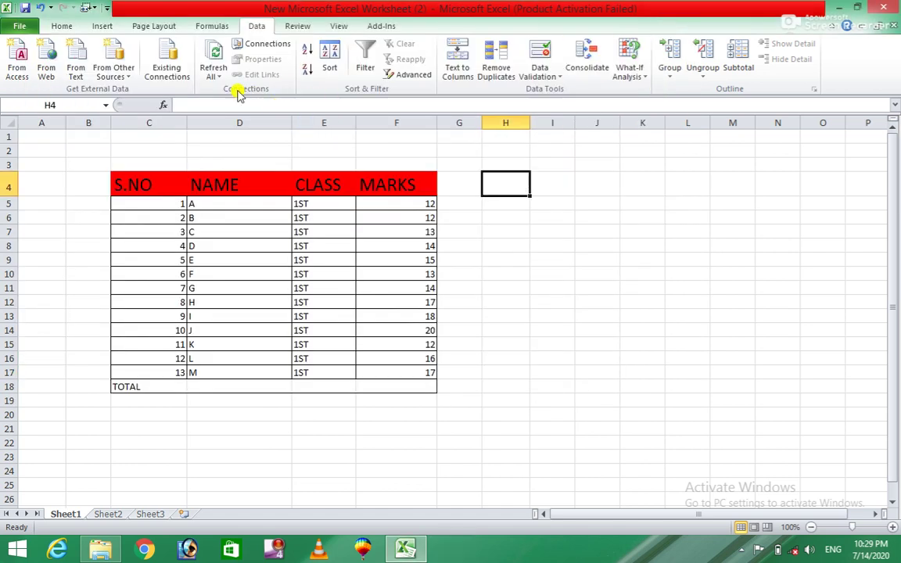
{"action": "left_click", "coordinate": [278, 43]}
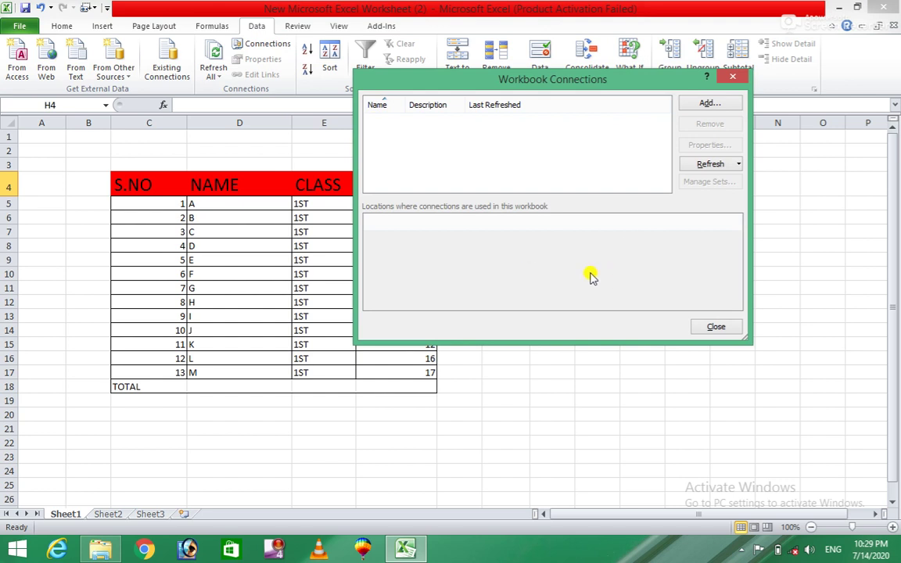
{"action": "left_click", "coordinate": [718, 328]}
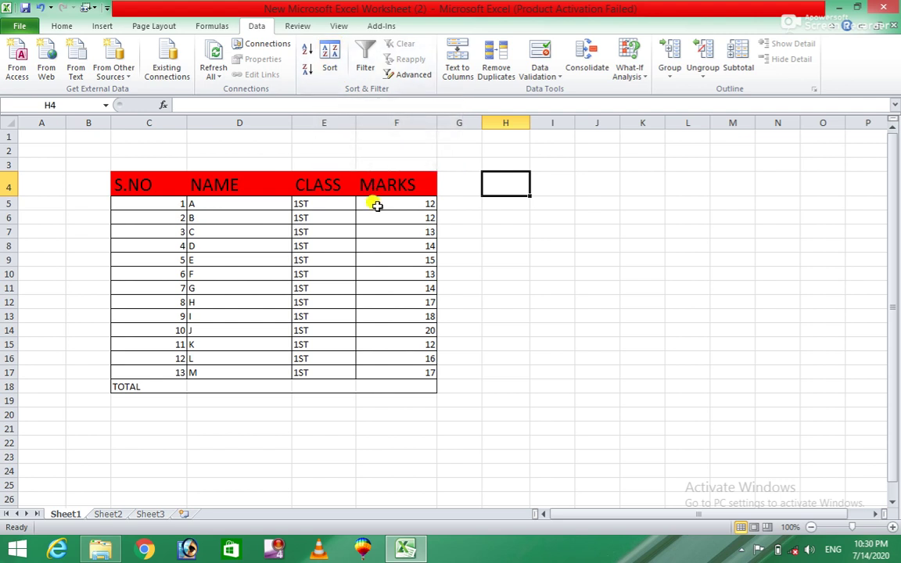
Select the MARKS values from F5 down and start a sort, raising the Sort Warning.
{"action": "left_click_drag", "start_coordinate": [377, 203], "coordinate": [399, 370]}
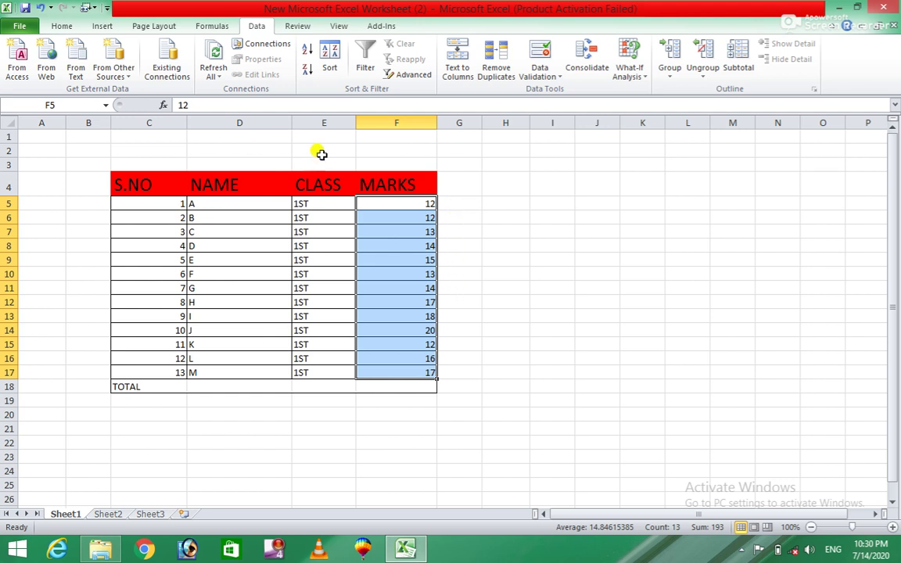
{"action": "left_click", "coordinate": [333, 60]}
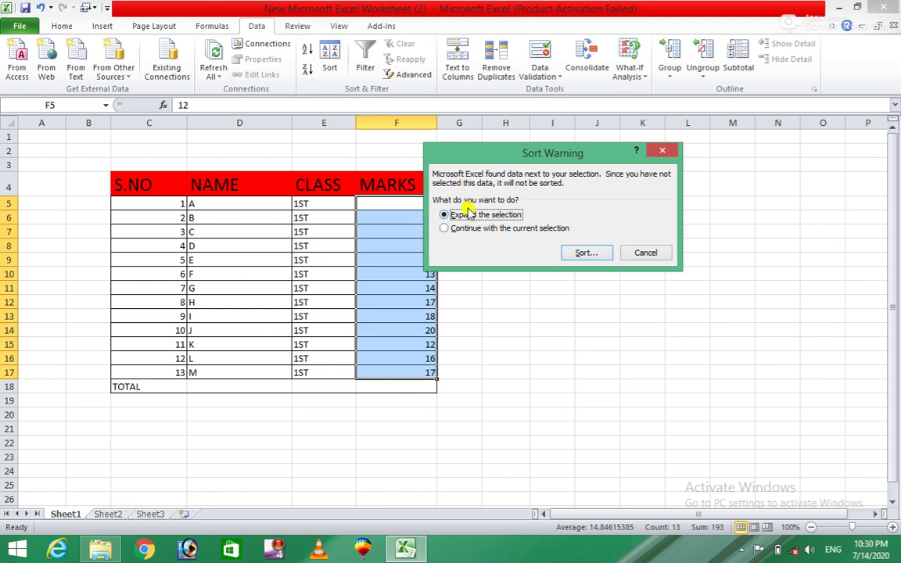
Expand the selection and sort rows by MARKS values, smallest to largest, from 12 to 20.
{"action": "left_click", "coordinate": [649, 254]}
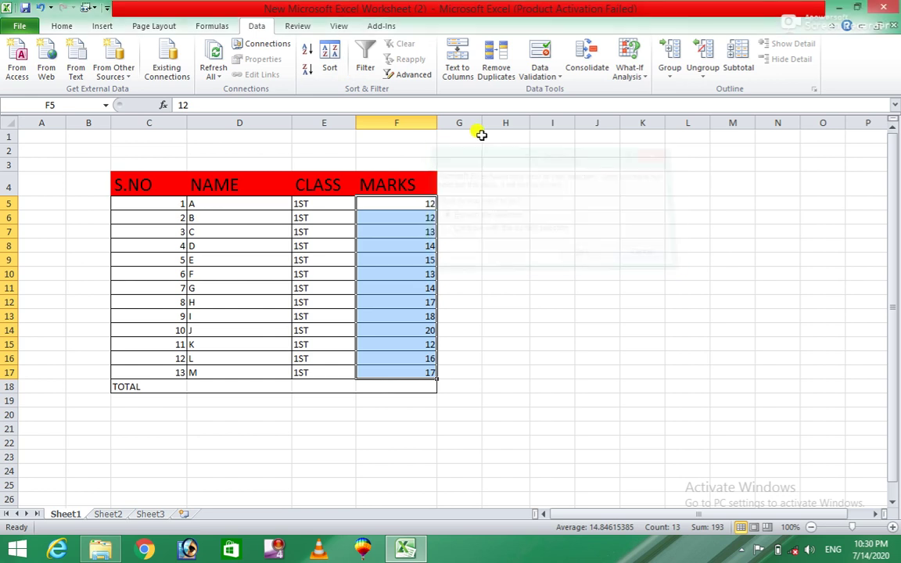
{"action": "left_click", "coordinate": [330, 51]}
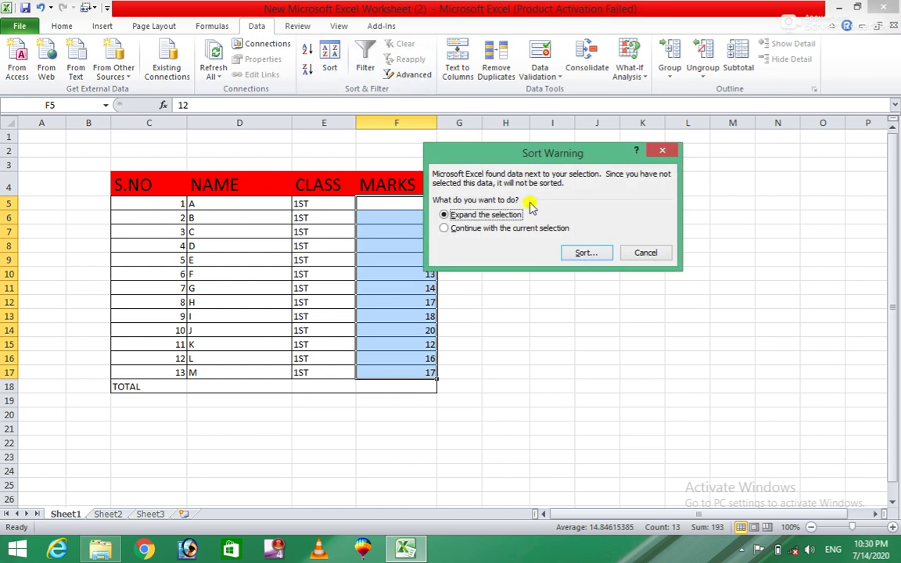
{"action": "left_click", "coordinate": [583, 253]}
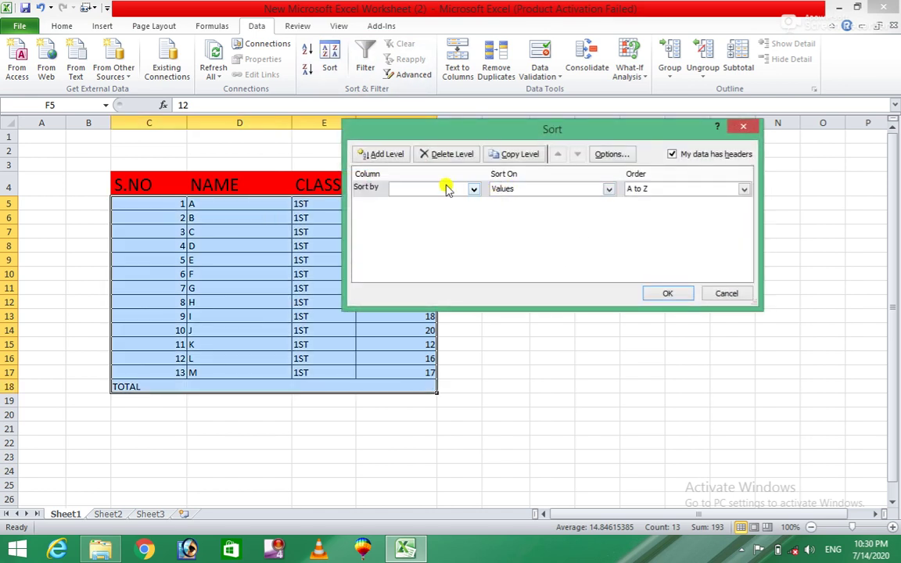
{"action": "left_click", "coordinate": [472, 190]}
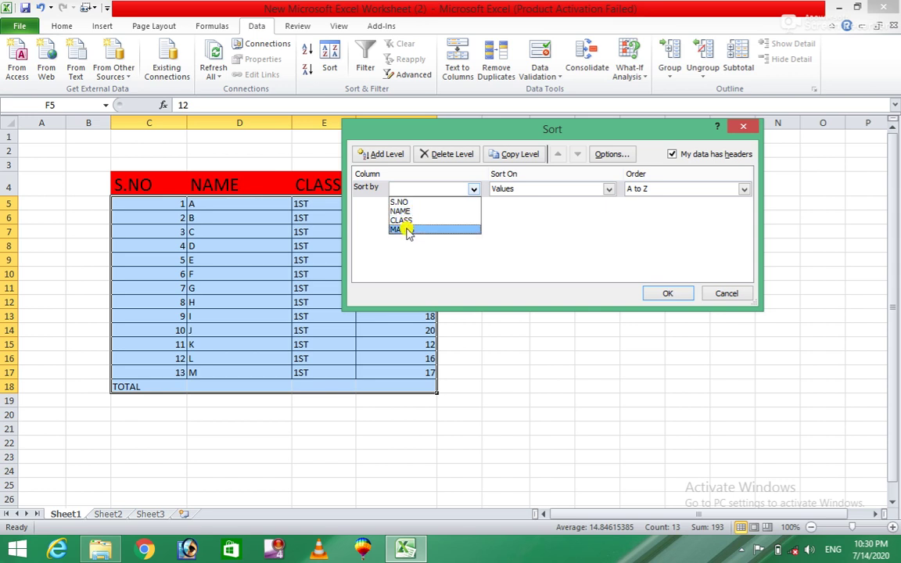
{"action": "left_click", "coordinate": [404, 230]}
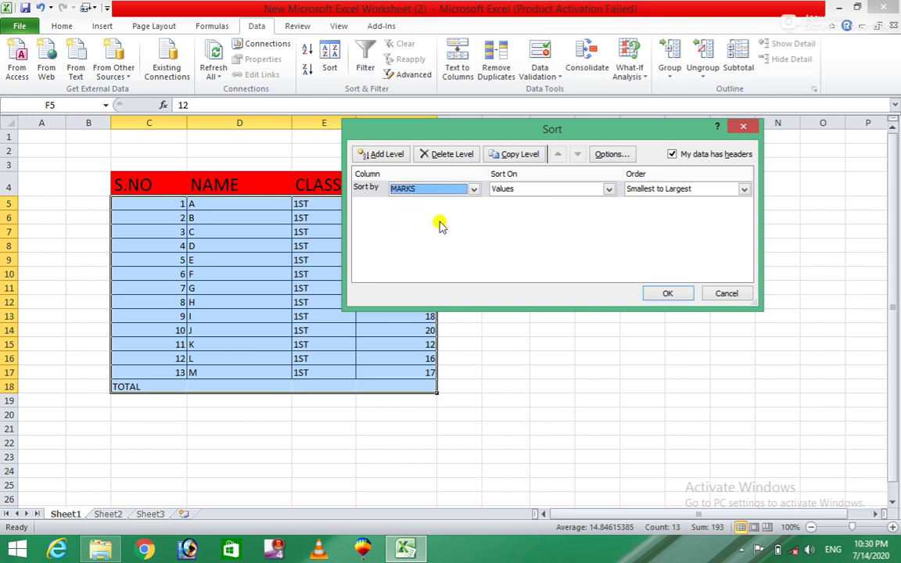
{"action": "left_click", "coordinate": [608, 190]}
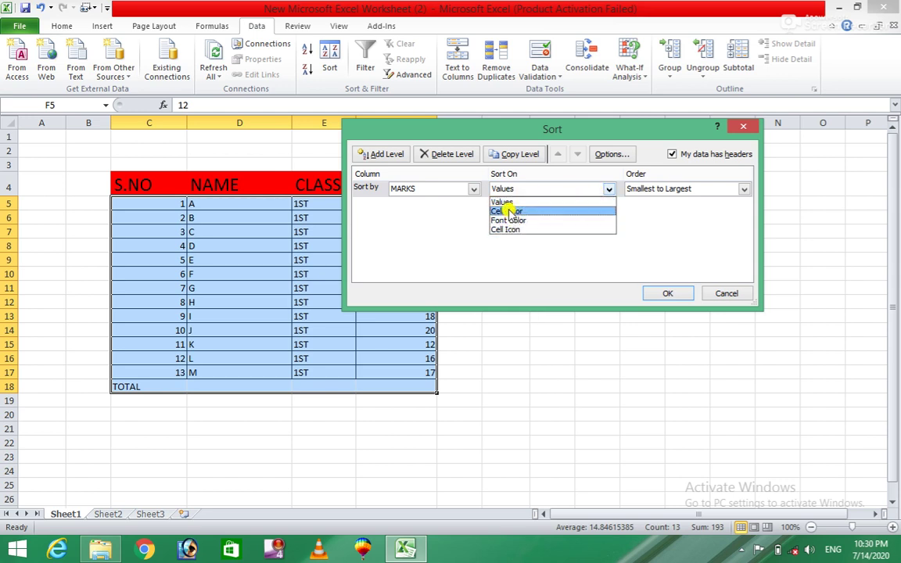
{"action": "left_click", "coordinate": [507, 203]}
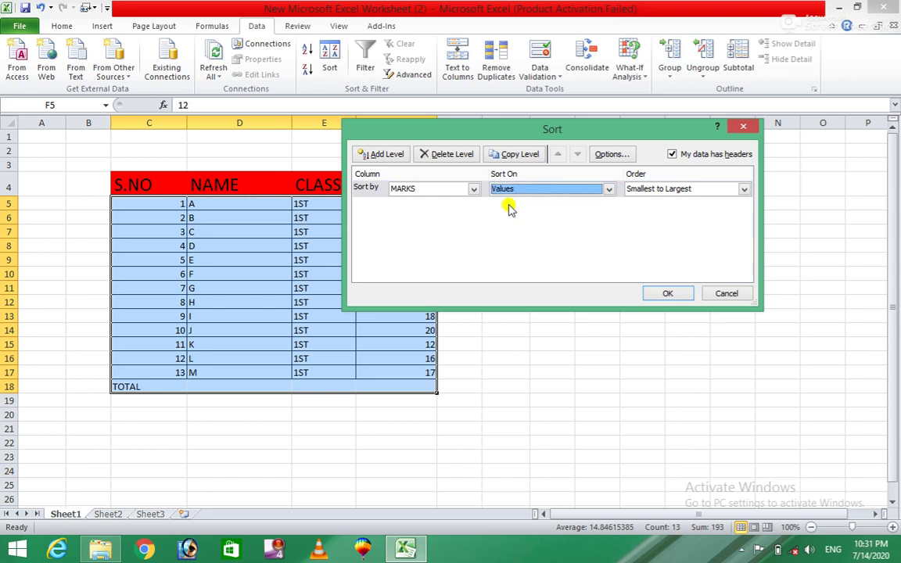
{"action": "left_click", "coordinate": [743, 190]}
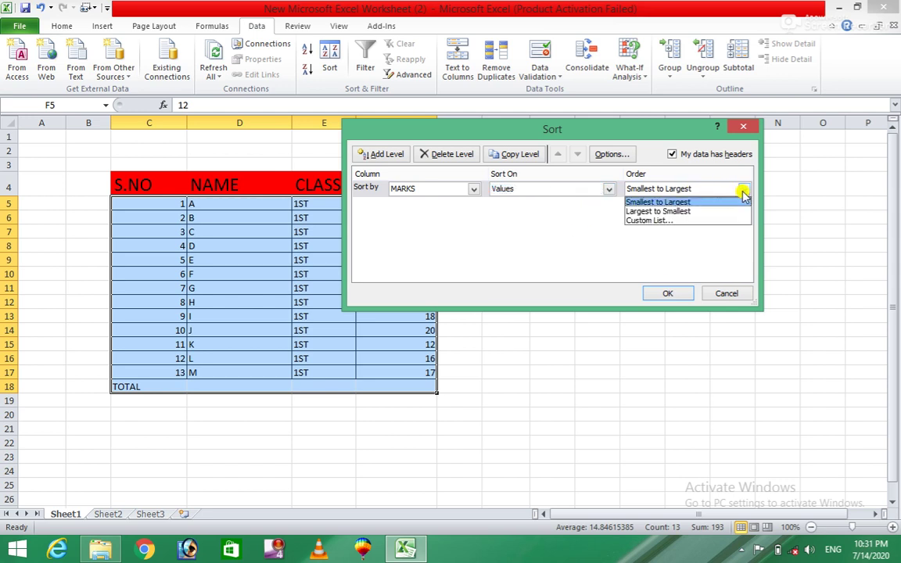
{"action": "left_click", "coordinate": [650, 202]}
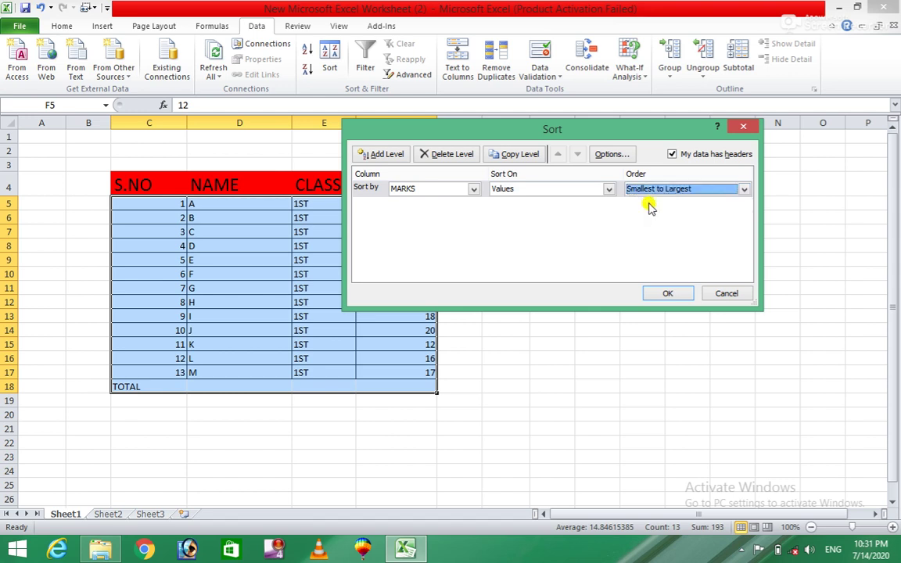
{"action": "left_click", "coordinate": [650, 295]}
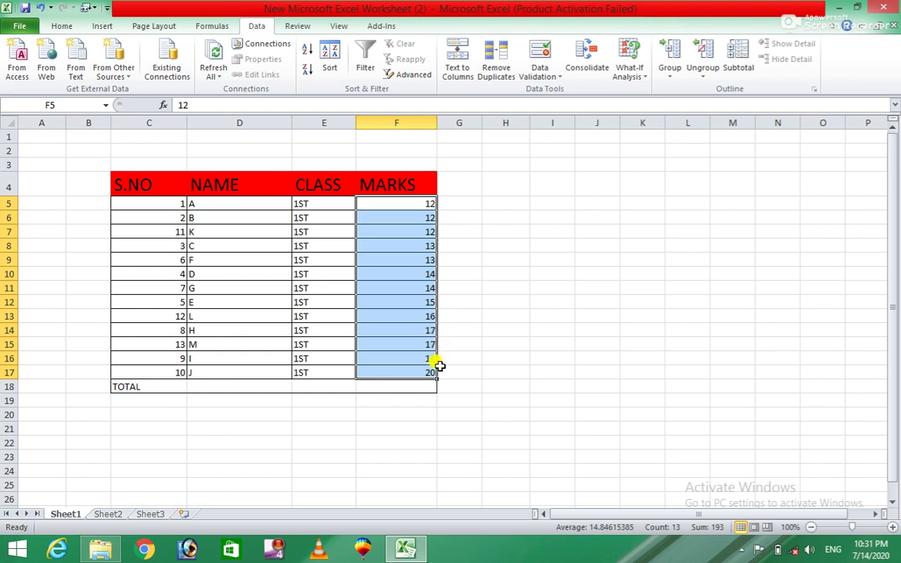
Sort the whole table by MARKS from largest to smallest.
{"action": "left_click", "coordinate": [331, 56]}
{"action": "left_click", "coordinate": [578, 255]}
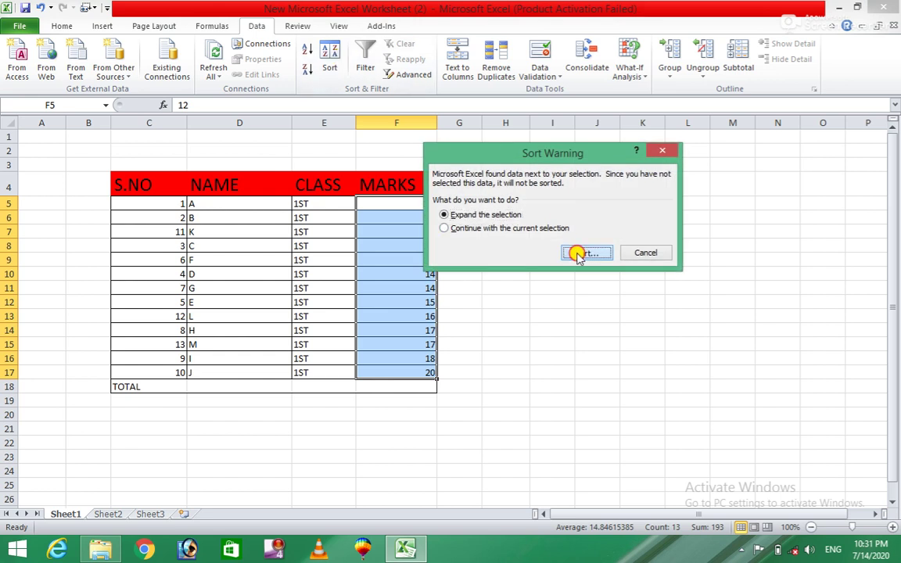
{"action": "left_click", "coordinate": [690, 189]}
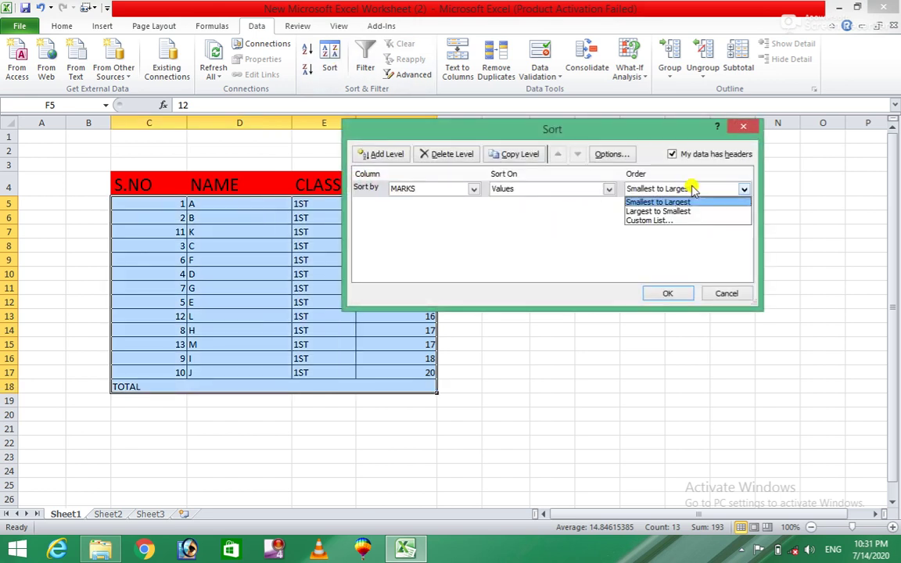
{"action": "left_click", "coordinate": [646, 212]}
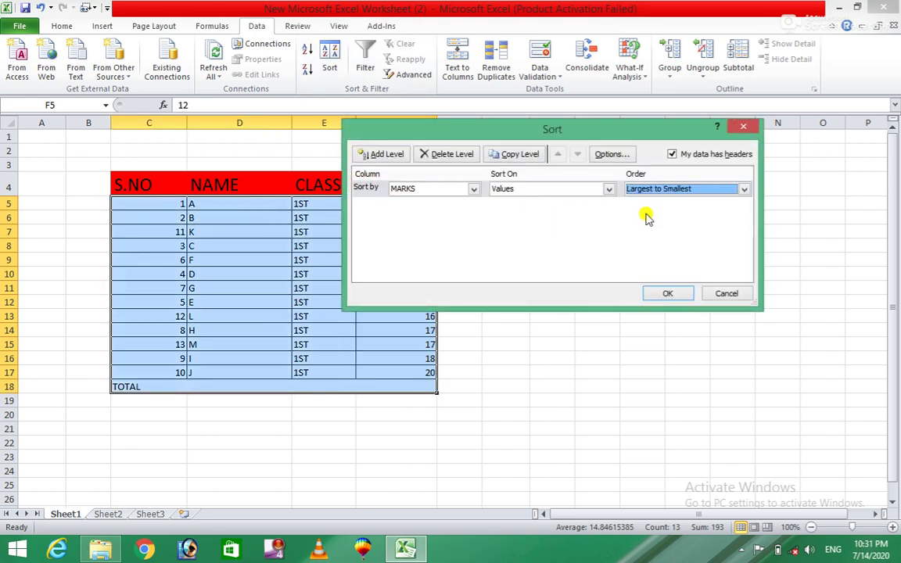
{"action": "left_click", "coordinate": [659, 294]}
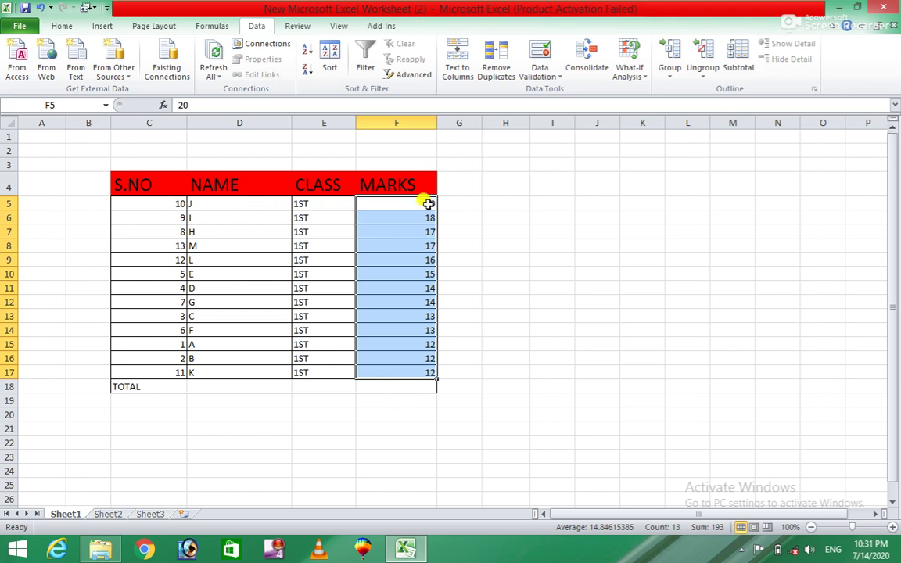
Re-sort the table by MARKS smallest to largest, then undo with Ctrl+Z.
{"action": "left_click", "coordinate": [305, 68]}
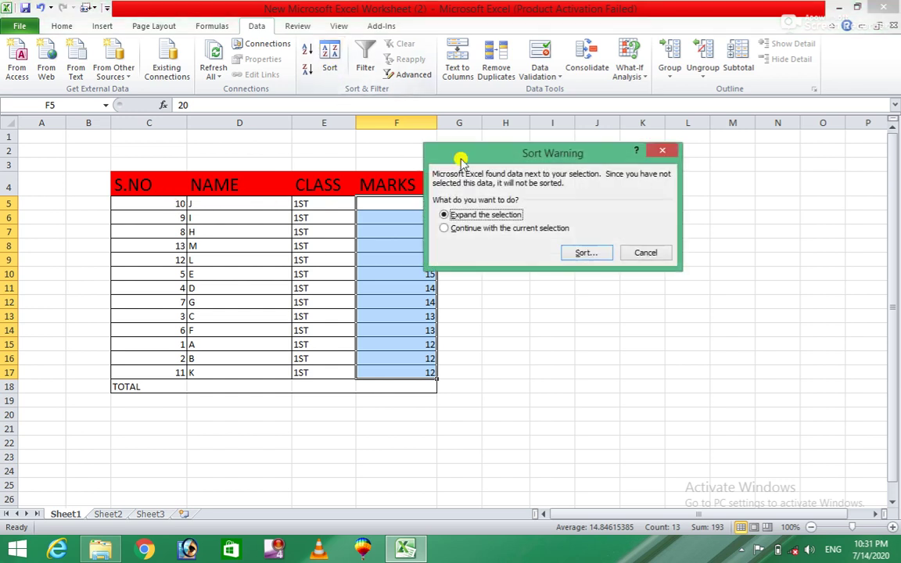
{"action": "left_click", "coordinate": [564, 252]}
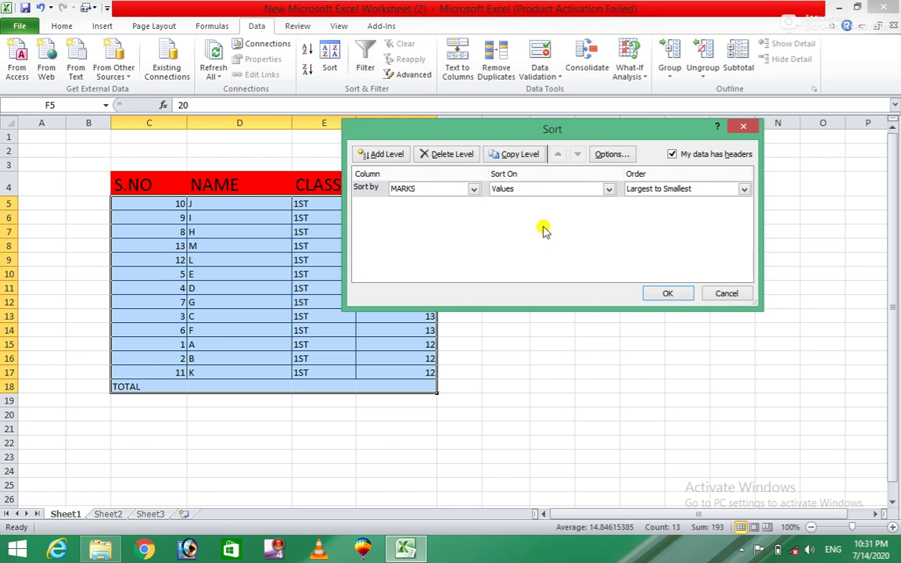
{"action": "left_click", "coordinate": [661, 188]}
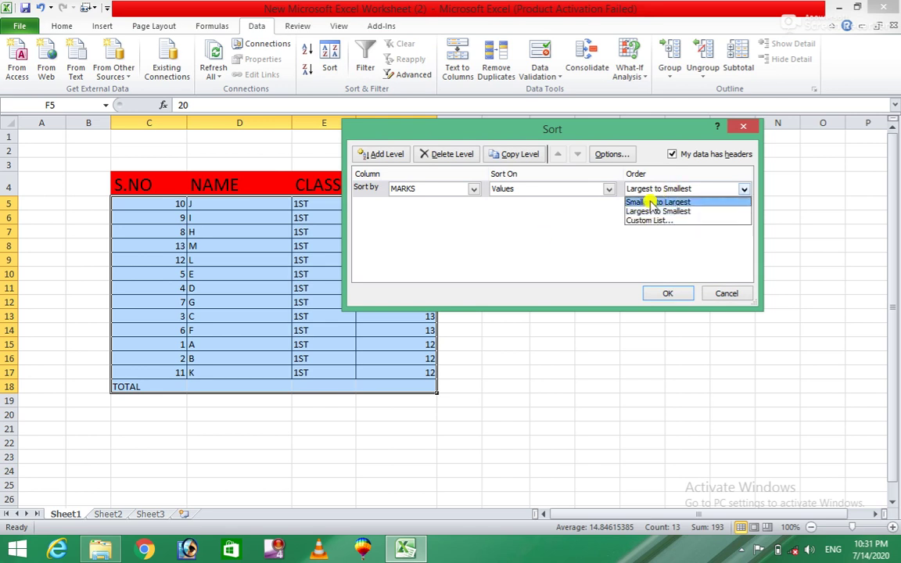
{"action": "left_click", "coordinate": [656, 202]}
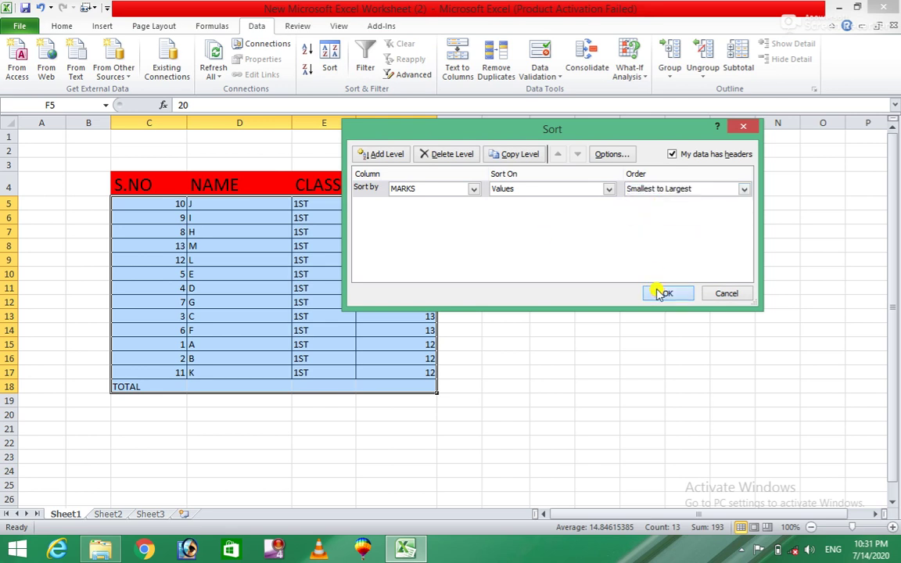
{"action": "left_click", "coordinate": [663, 293]}
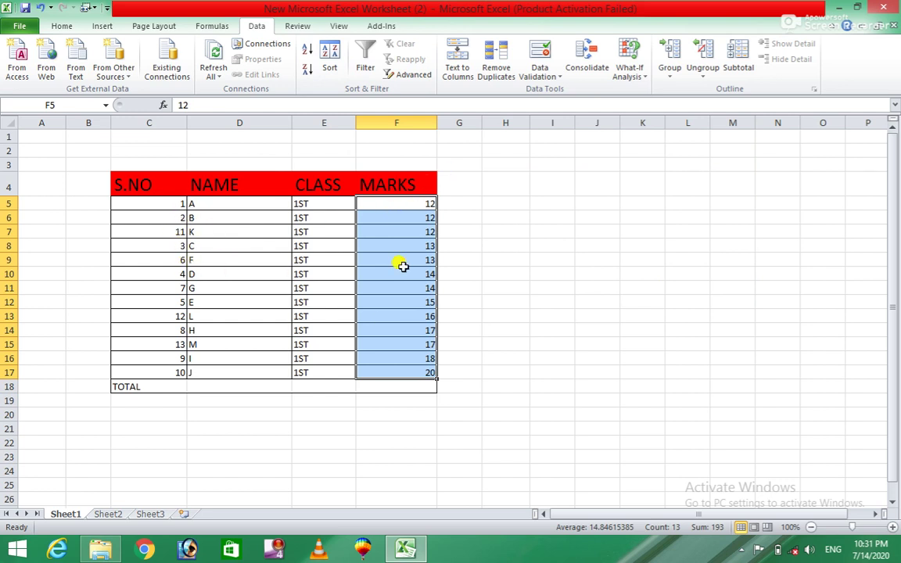
{"action": "key", "text": "ctrl+z"}
{"action": "key", "text": "ctrl+z"}
{"action": "key", "text": "ctrl+z"}
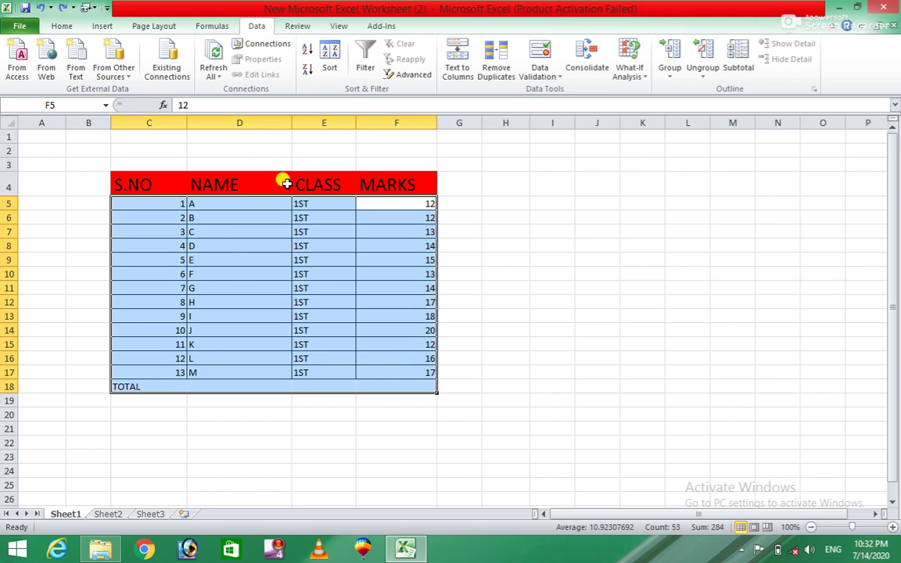
Sort the table by MARKS smallest to largest and switch on Filter arrows.
{"action": "left_click", "coordinate": [331, 53]}
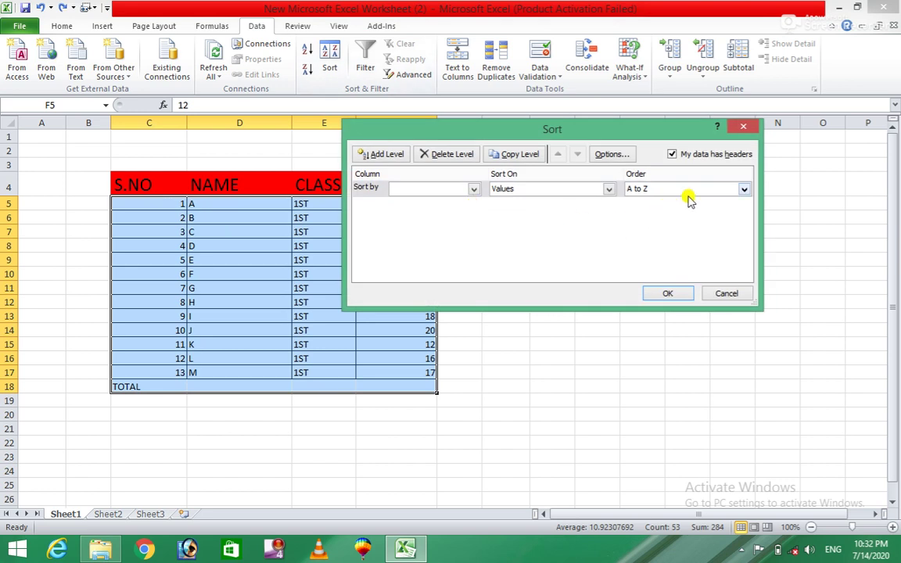
{"action": "left_click", "coordinate": [473, 188]}
{"action": "left_click", "coordinate": [405, 229]}
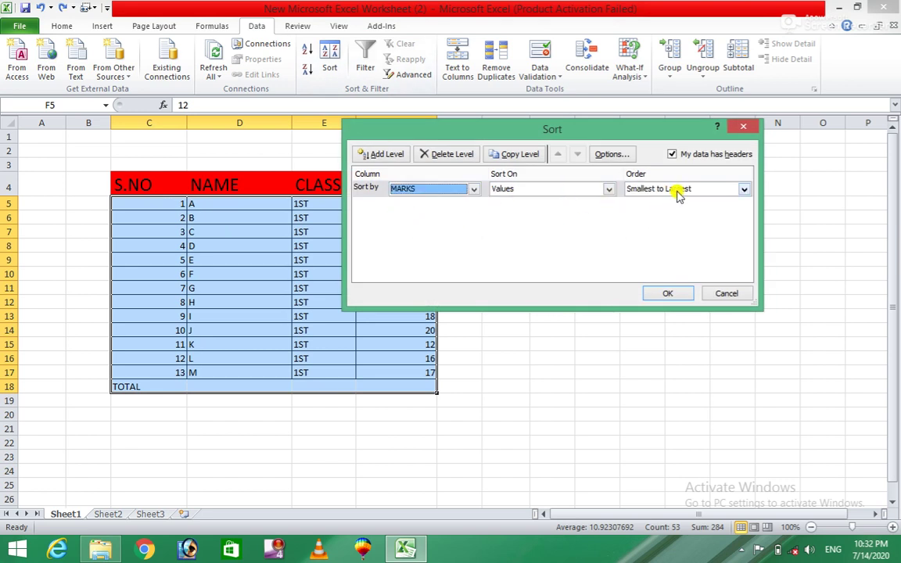
{"action": "left_click", "coordinate": [663, 293]}
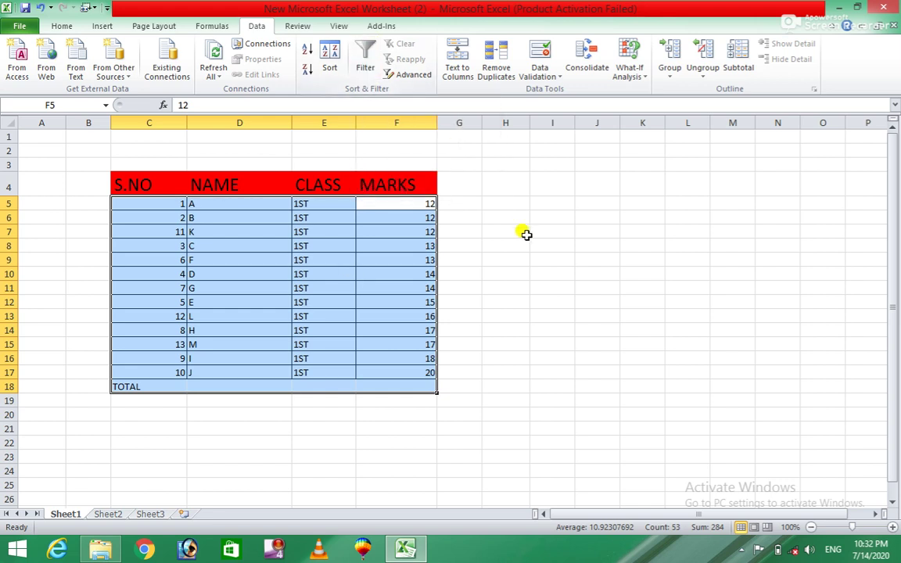
{"action": "left_click", "coordinate": [366, 58]}
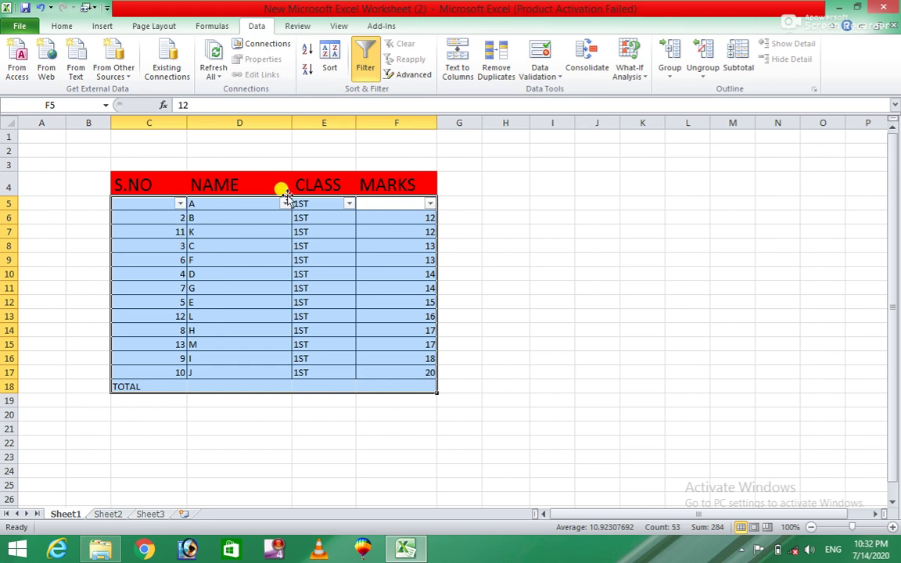
{"action": "left_click", "coordinate": [430, 206]}
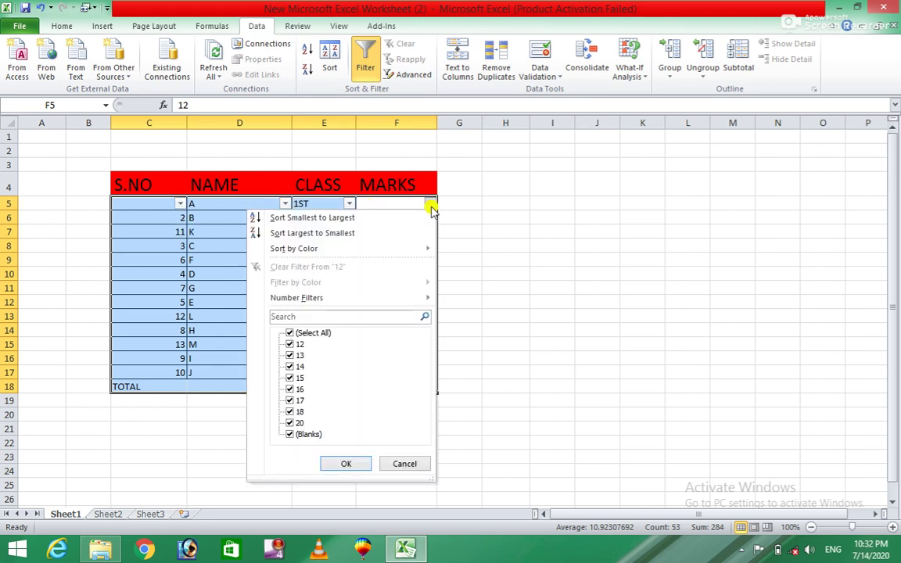
{"action": "left_click", "coordinate": [298, 316]}
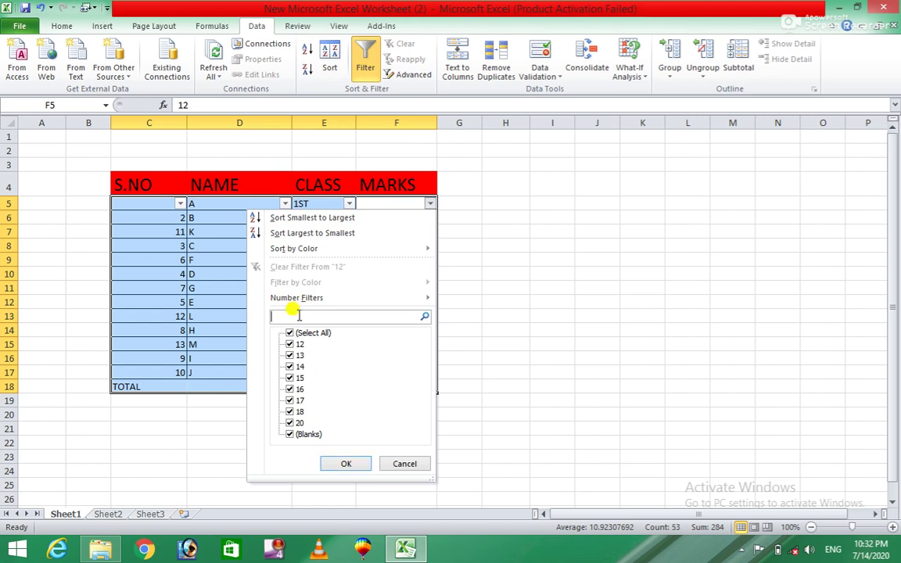
{"action": "type", "text": "12"}
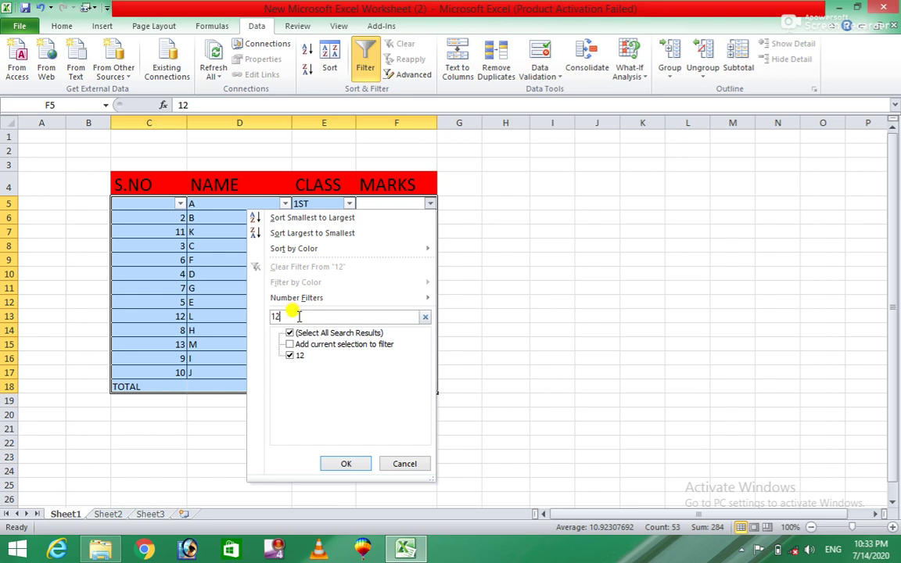
{"action": "left_click", "coordinate": [346, 463]}
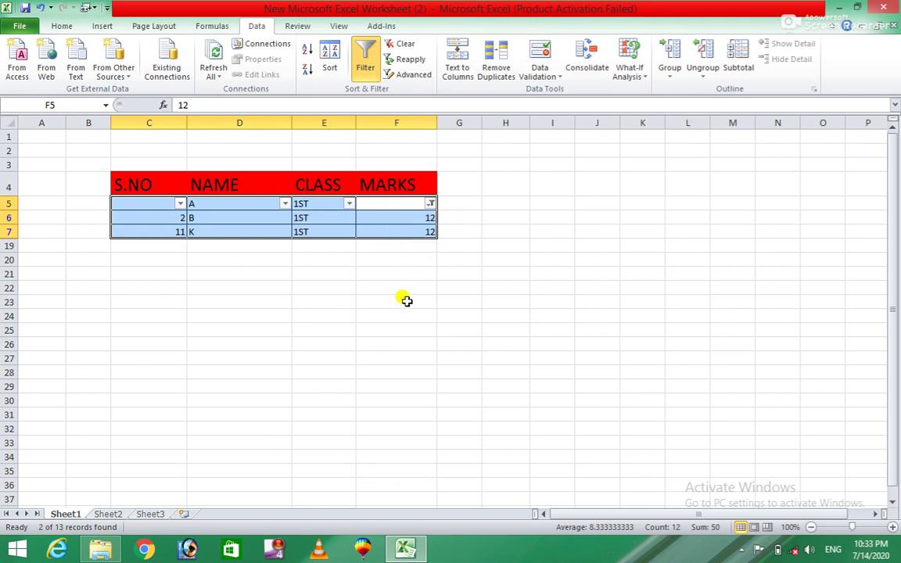
{"action": "left_click", "coordinate": [430, 204]}
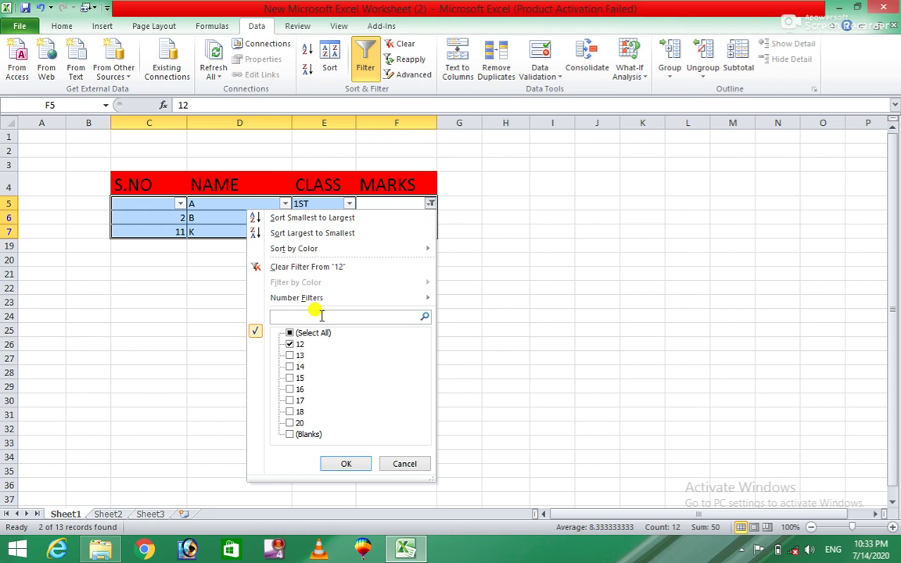
{"action": "type", "text": "15"}
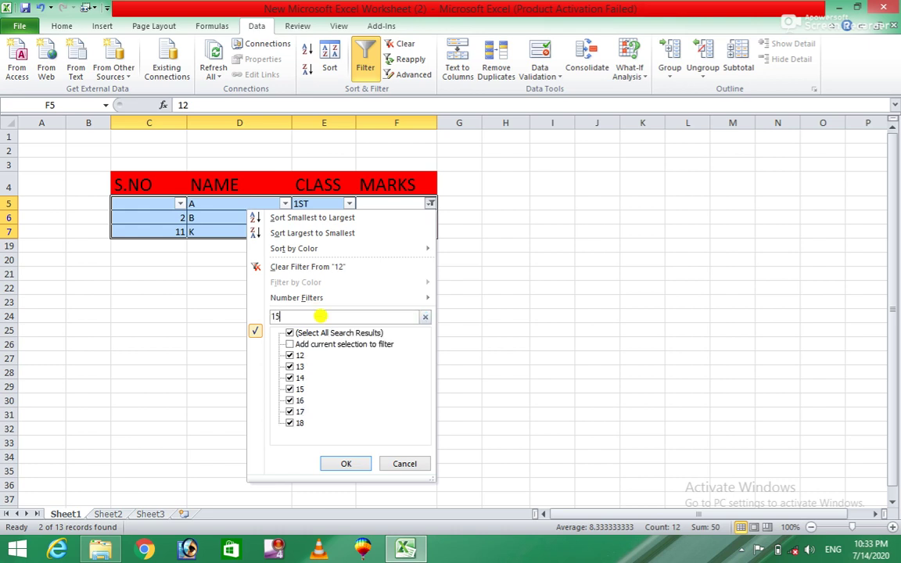
{"action": "left_click", "coordinate": [346, 464]}
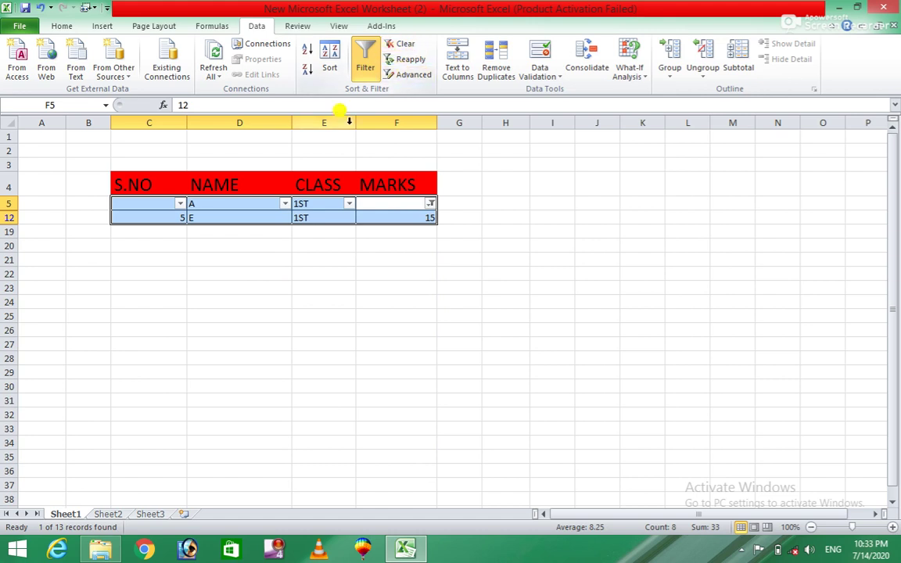
{"action": "left_click", "coordinate": [414, 47]}
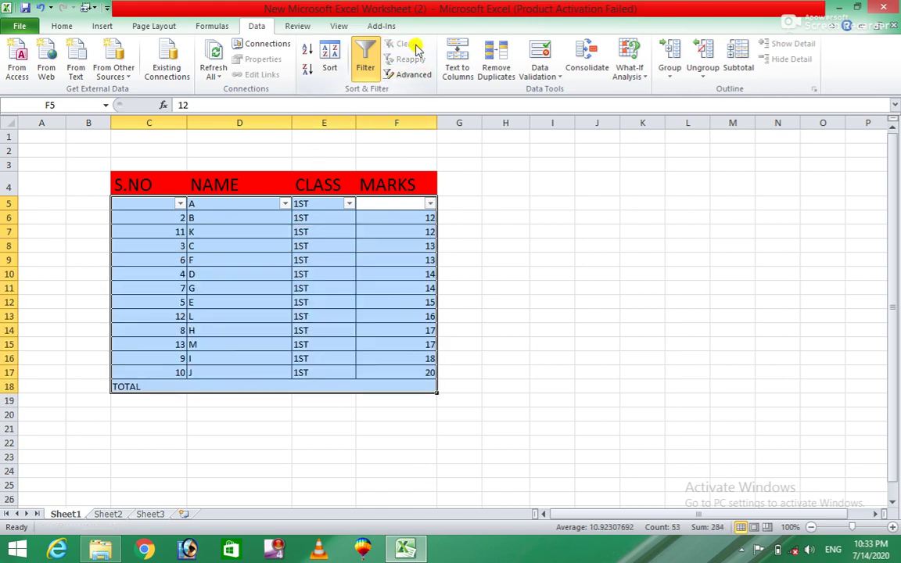
Apply Advanced Filter in place to the list, then type 'my name is' plus the student's name in I10.
{"action": "left_click", "coordinate": [410, 75]}
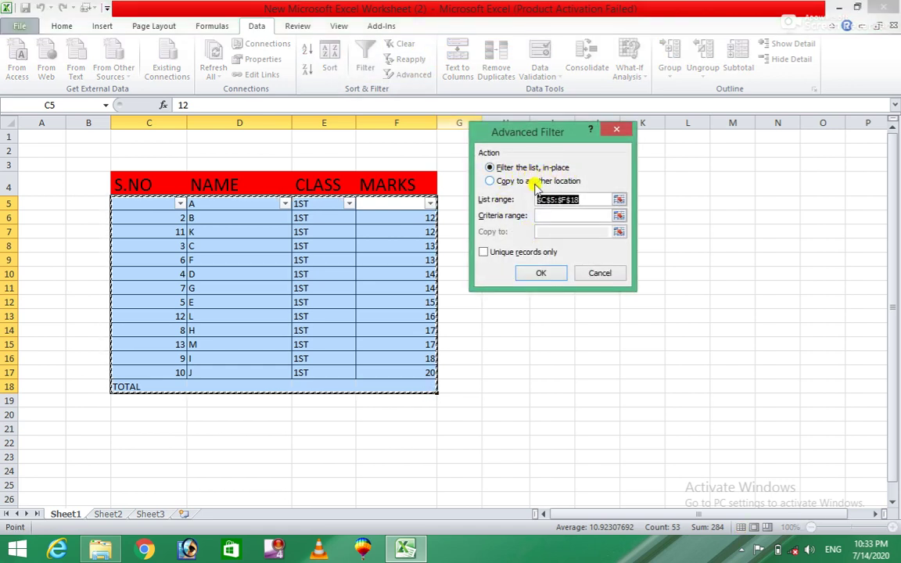
{"action": "left_click", "coordinate": [541, 273]}
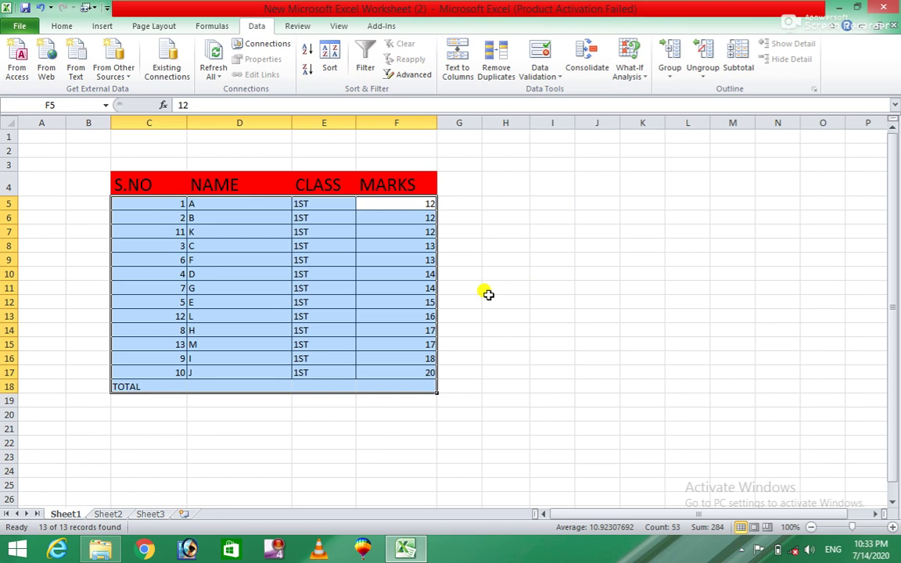
{"action": "left_click", "coordinate": [497, 275]}
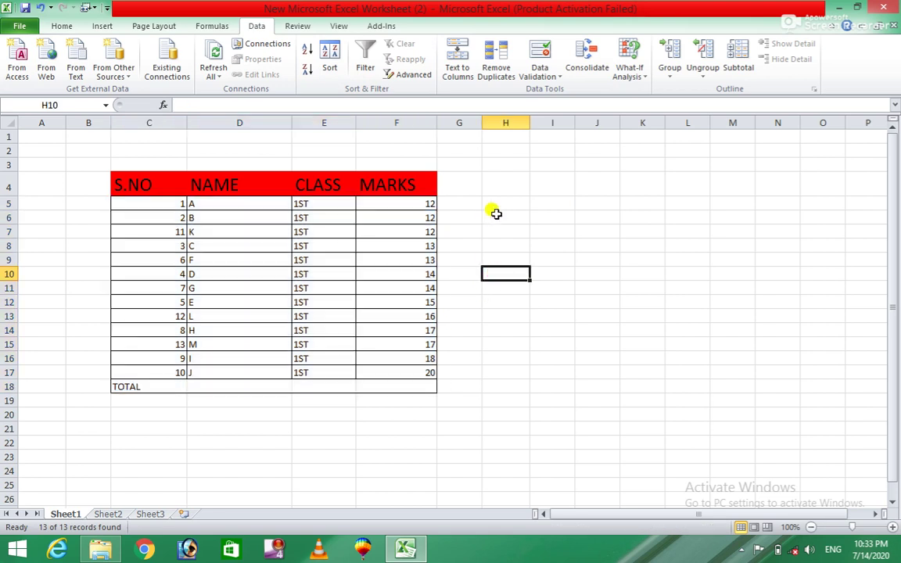
{"action": "left_click", "coordinate": [549, 271]}
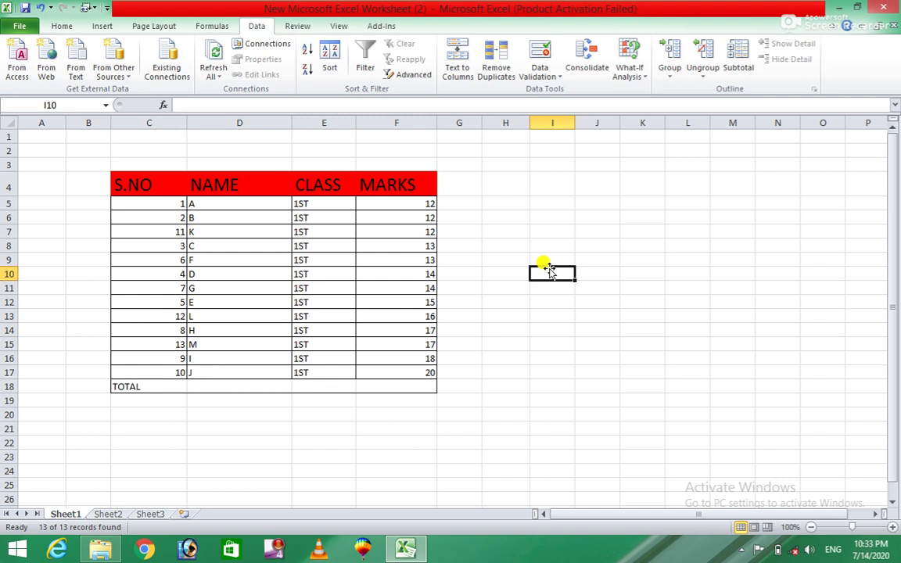
{"action": "type", "text": "my name is "}
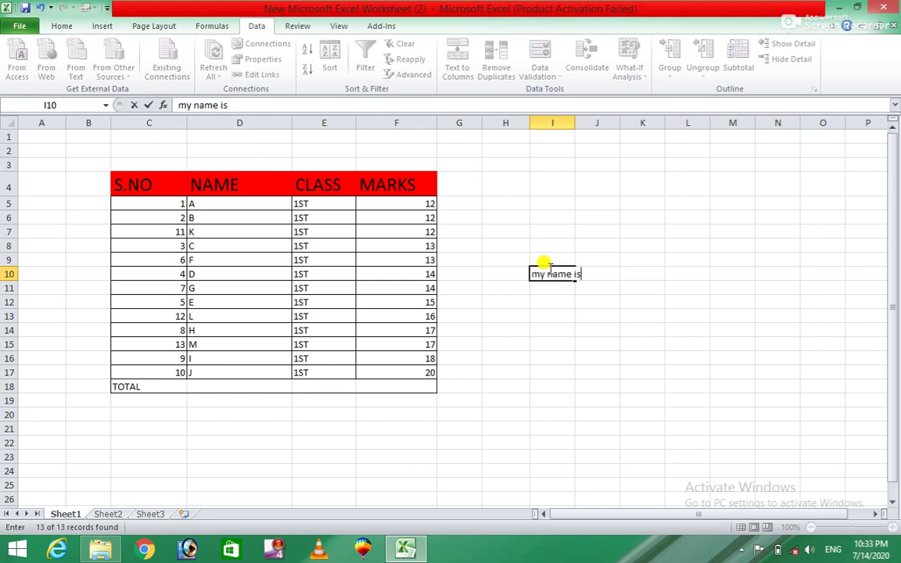
{"action": "type", "text": "burhan ullah"}
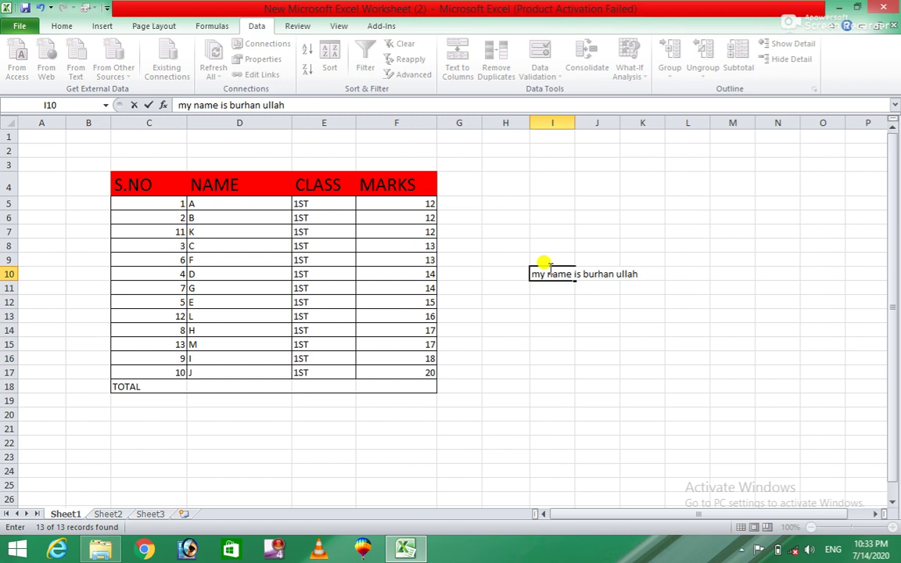
Type a run-together copy of the name sentence, without spaces, into cell I12.
{"action": "left_click", "coordinate": [547, 305]}
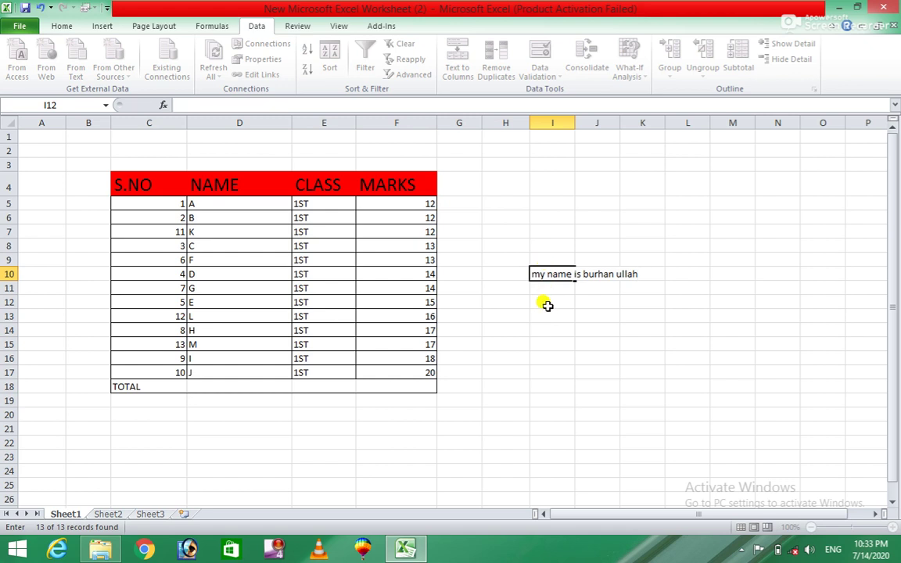
{"action": "type", "text": "my name is"}
{"action": "key", "text": "BackSpace"}
{"action": "key", "text": "BackSpace"}
{"action": "key", "text": "BackSpace"}
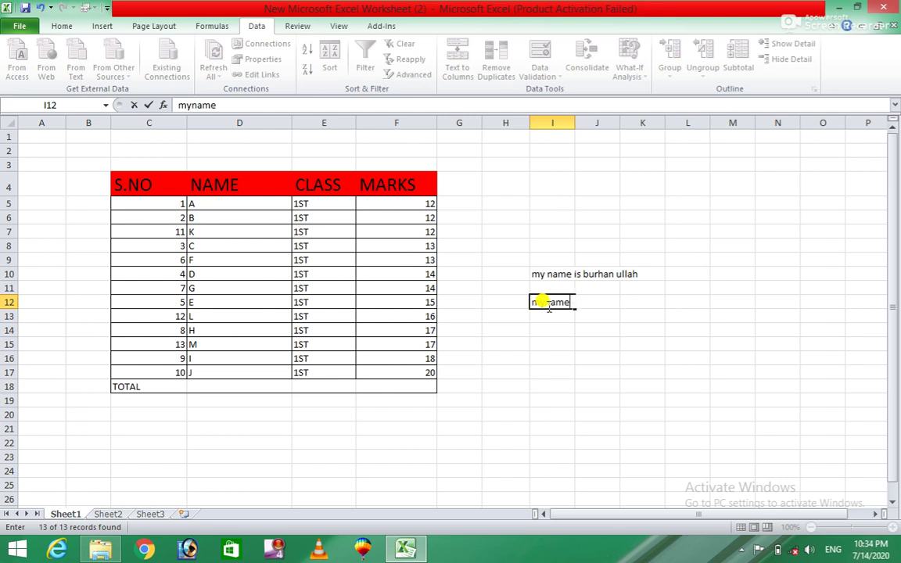
{"action": "type", "text": "urhanullah"}
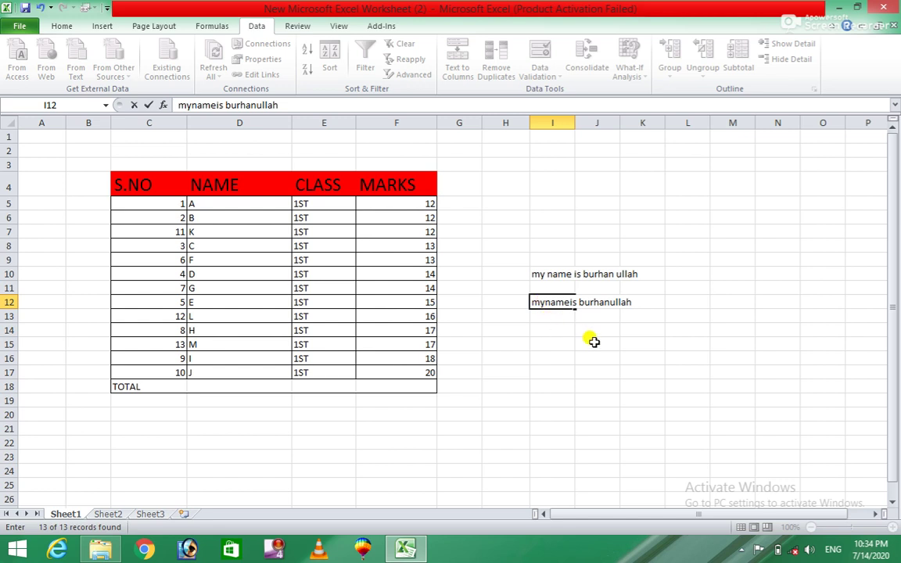
{"action": "left_click", "coordinate": [626, 343]}
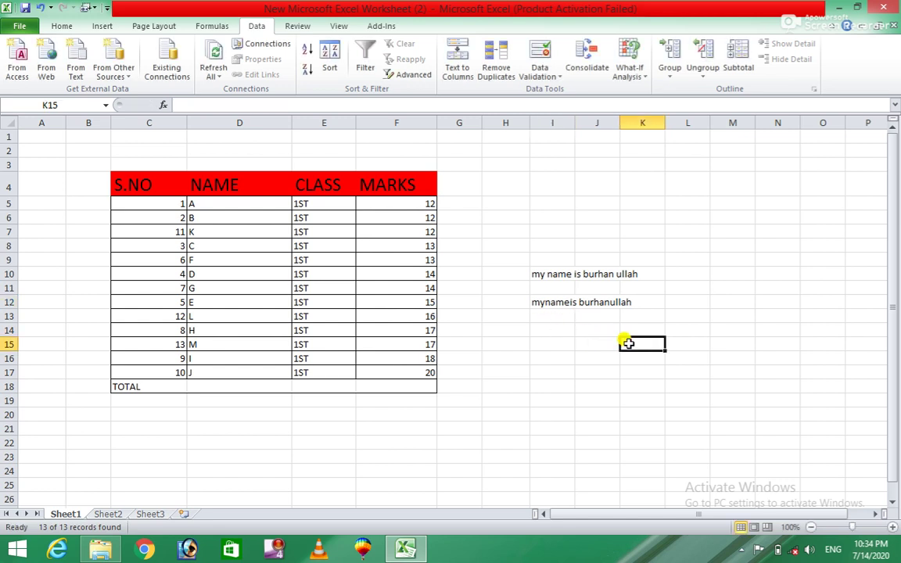
{"action": "left_click", "coordinate": [532, 272]}
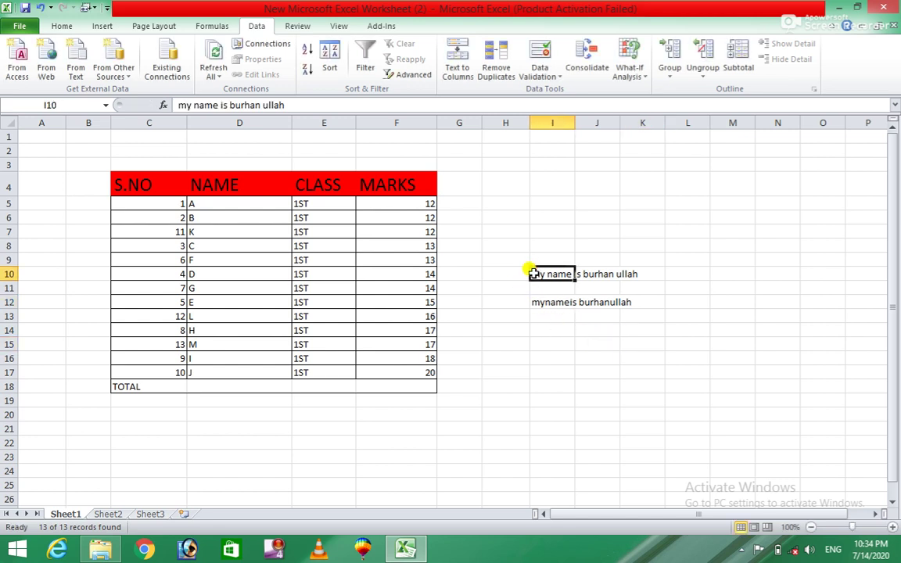
{"action": "left_click", "coordinate": [460, 69]}
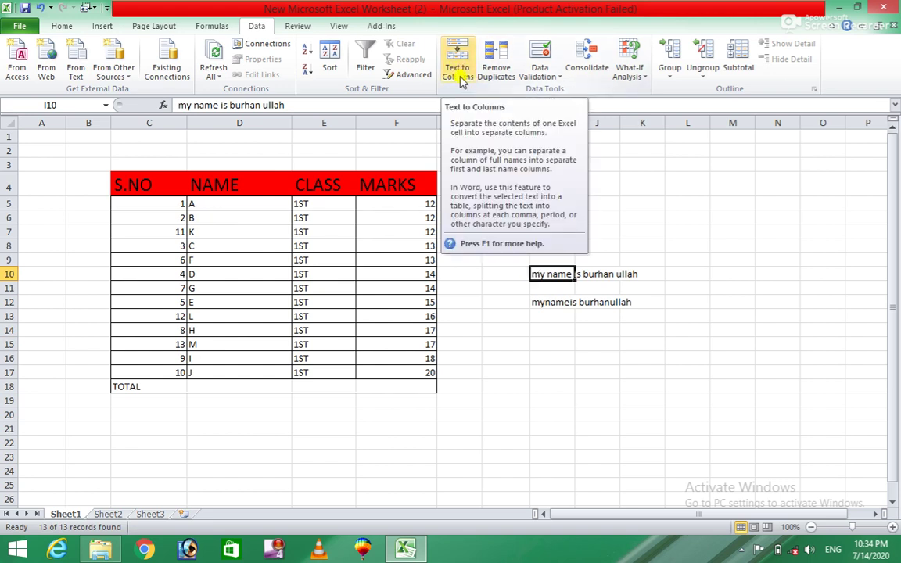
{"action": "left_click", "coordinate": [461, 78]}
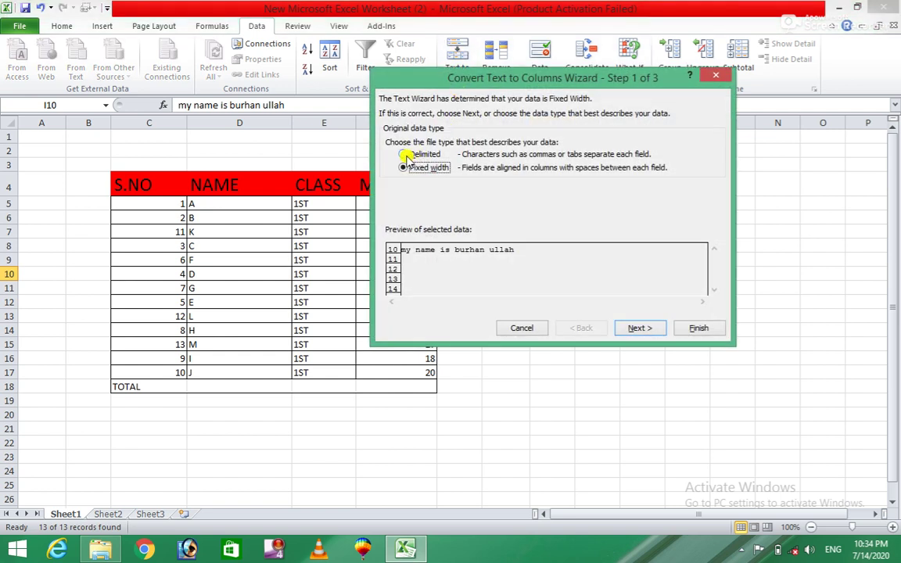
{"action": "left_click", "coordinate": [406, 155]}
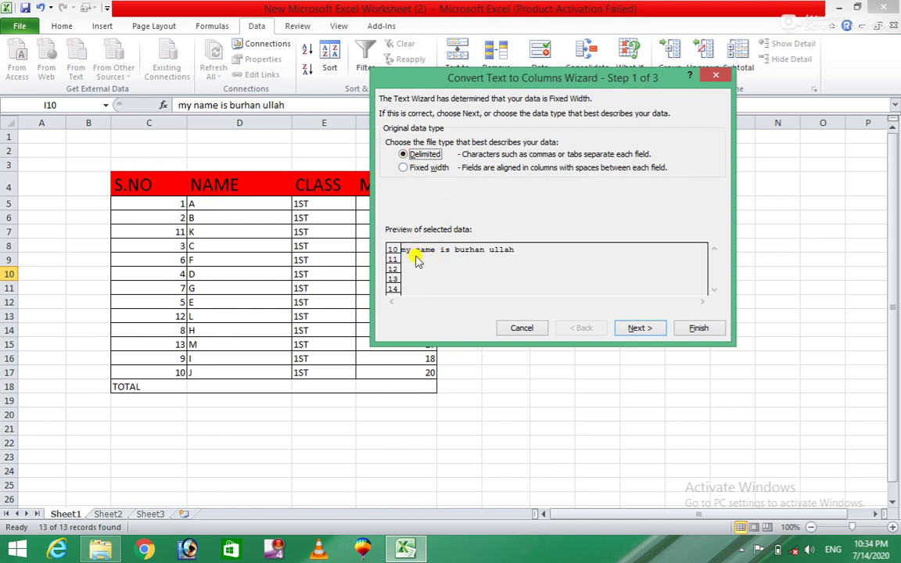
{"action": "left_click", "coordinate": [646, 333]}
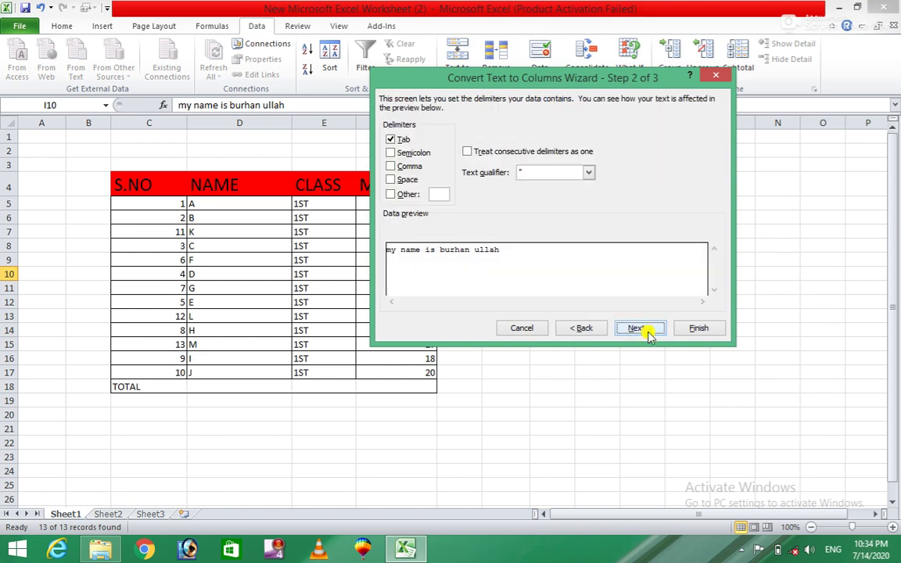
{"action": "left_click", "coordinate": [640, 328]}
{"action": "left_click", "coordinate": [688, 327]}
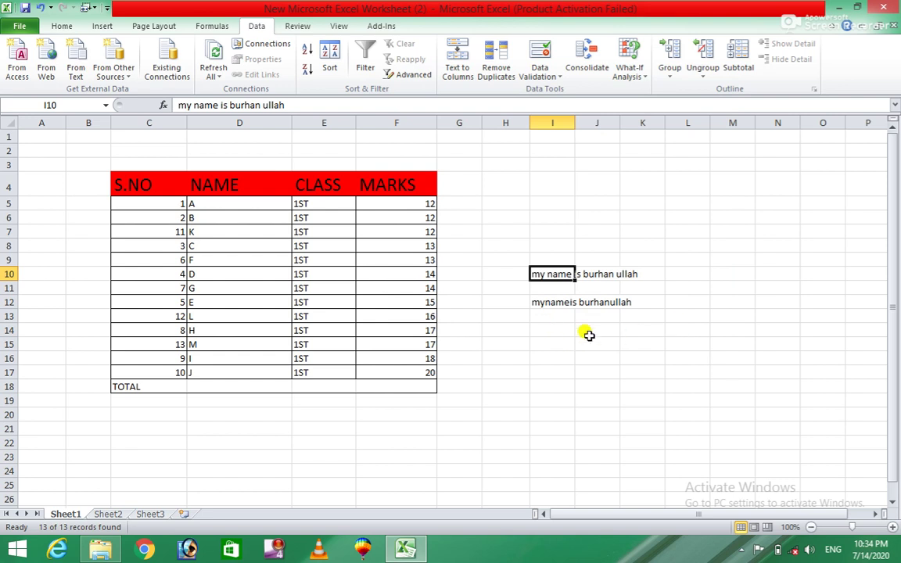
Widen column I so the sentence in I10 fits.
{"action": "left_click", "coordinate": [589, 334]}
{"action": "mouse_move", "coordinate": [532, 270]}
{"action": "left_mouse_down"}
{"action": "mouse_move", "coordinate": [602, 287]}
{"action": "mouse_move", "coordinate": [633, 274]}
{"action": "left_mouse_up"}
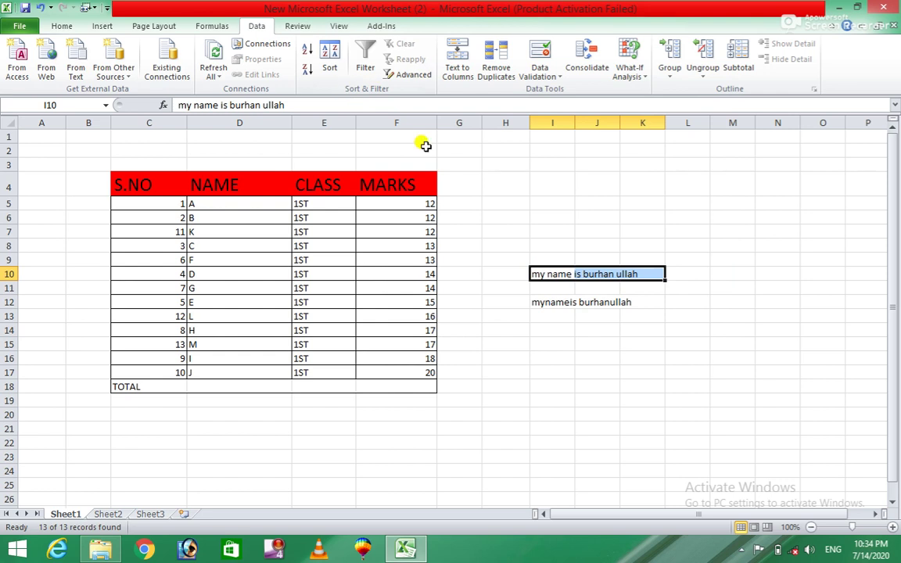
{"action": "left_click", "coordinate": [585, 218]}
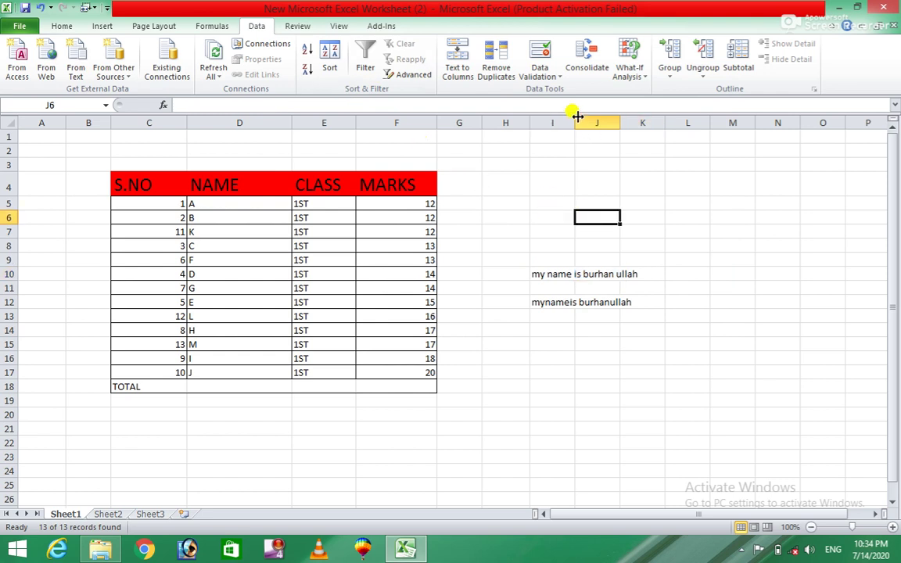
{"action": "left_click_drag", "start_coordinate": [577, 117], "coordinate": [667, 164]}
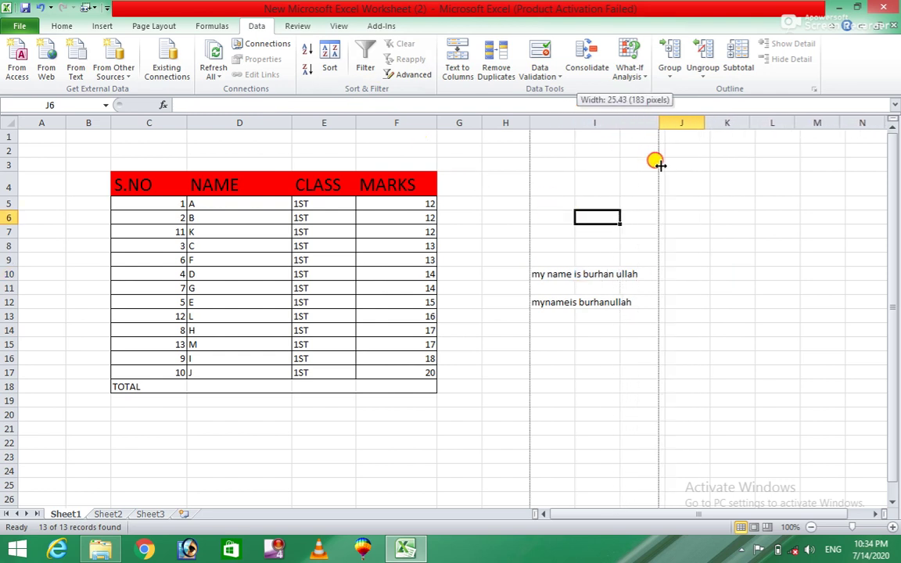
{"action": "left_click_drag", "start_coordinate": [667, 165], "coordinate": [652, 162]}
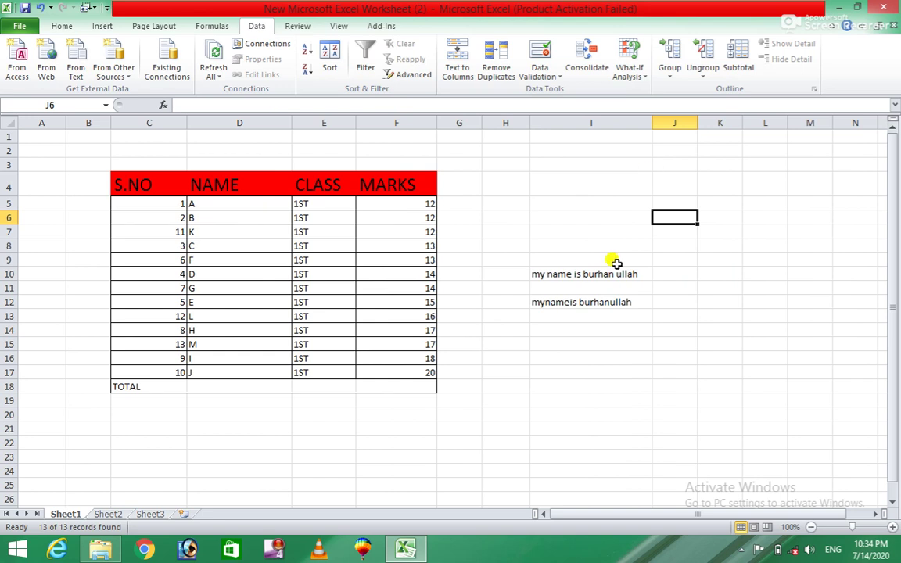
Run Text to Columns on I10 with Delimited defaults, leaving the sentence unsplit.
{"action": "left_click", "coordinate": [534, 272]}
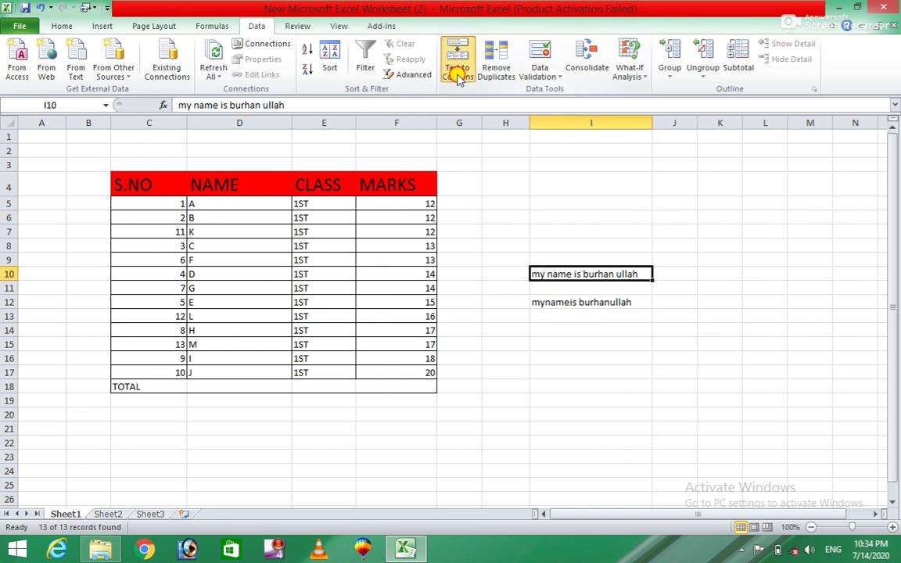
{"action": "left_click", "coordinate": [459, 75]}
{"action": "left_click", "coordinate": [404, 155]}
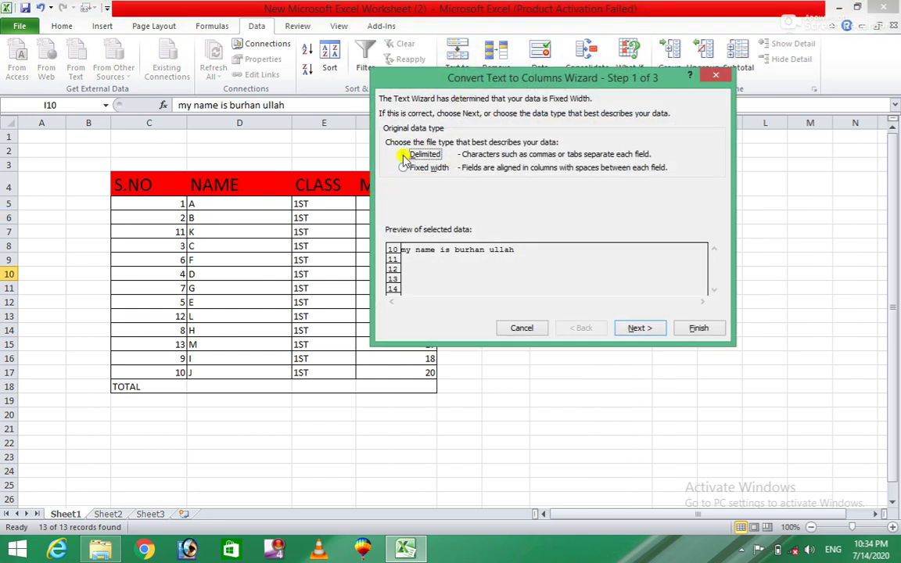
{"action": "left_click", "coordinate": [638, 327]}
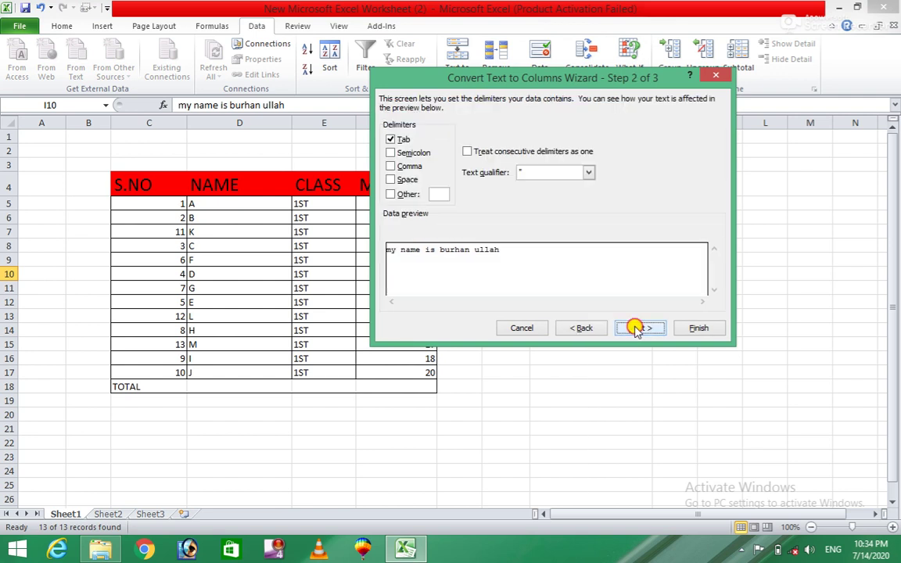
{"action": "left_click", "coordinate": [635, 328]}
{"action": "left_click", "coordinate": [713, 329]}
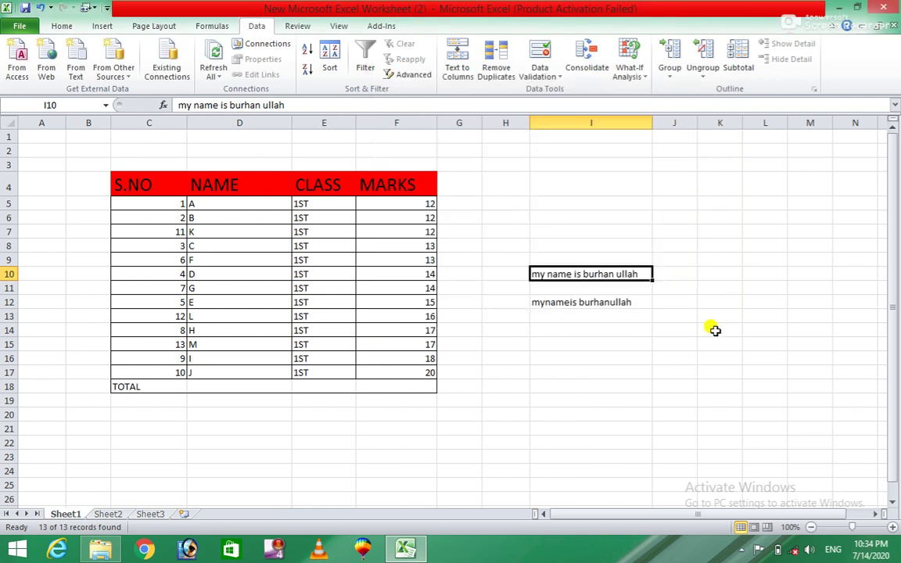
{"action": "left_click", "coordinate": [699, 340]}
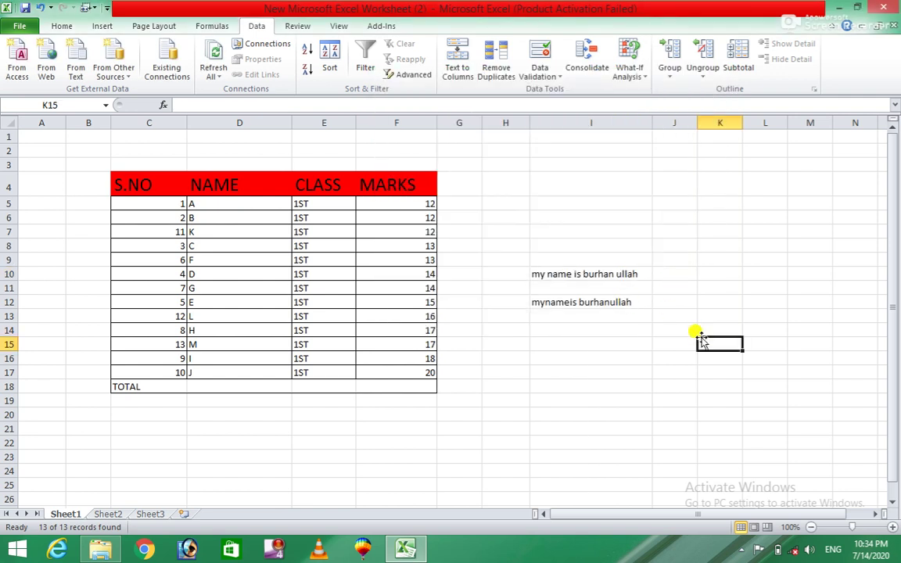
{"action": "left_click", "coordinate": [573, 275]}
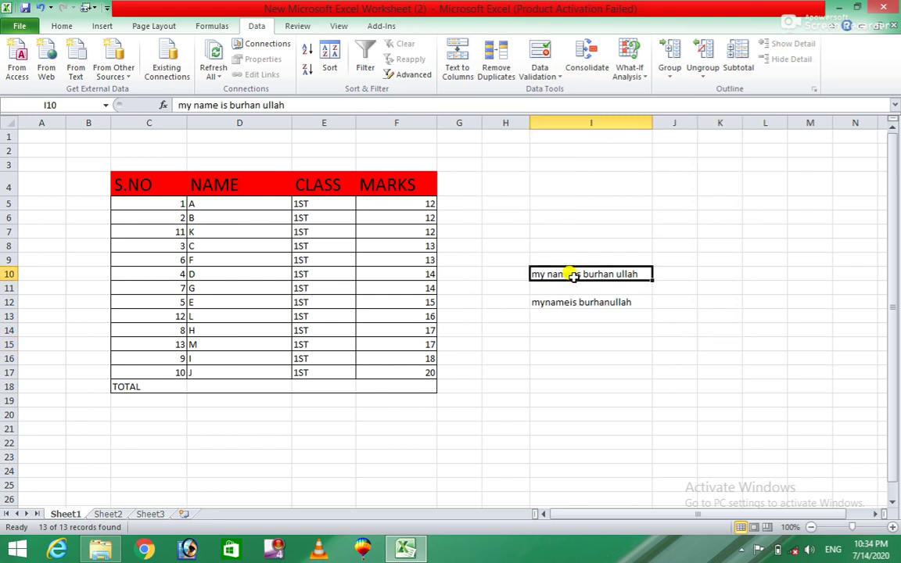
Split I10's sentence with Space as delimiter into five word cells across I10:M10.
{"action": "left_click", "coordinate": [458, 66]}
{"action": "left_click", "coordinate": [405, 154]}
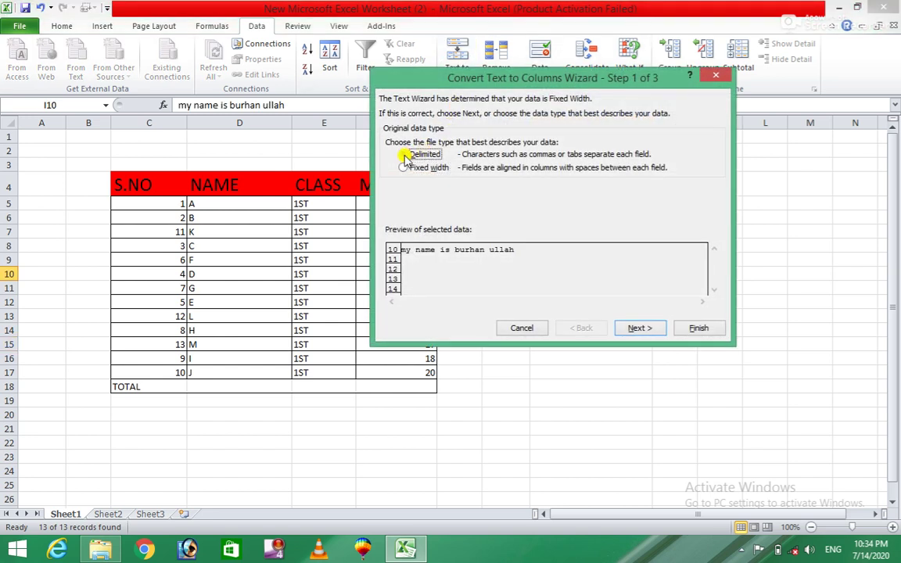
{"action": "left_click", "coordinate": [635, 328]}
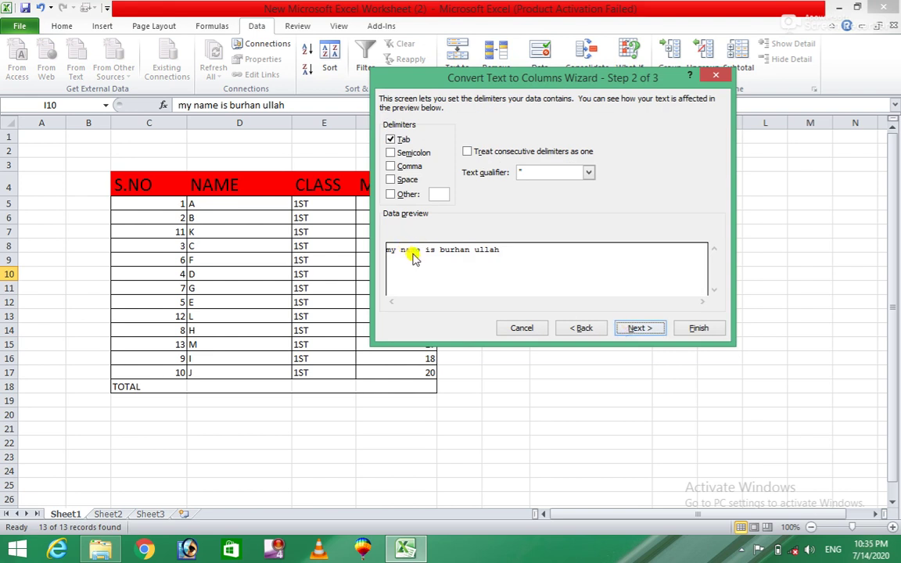
{"action": "left_click", "coordinate": [393, 180]}
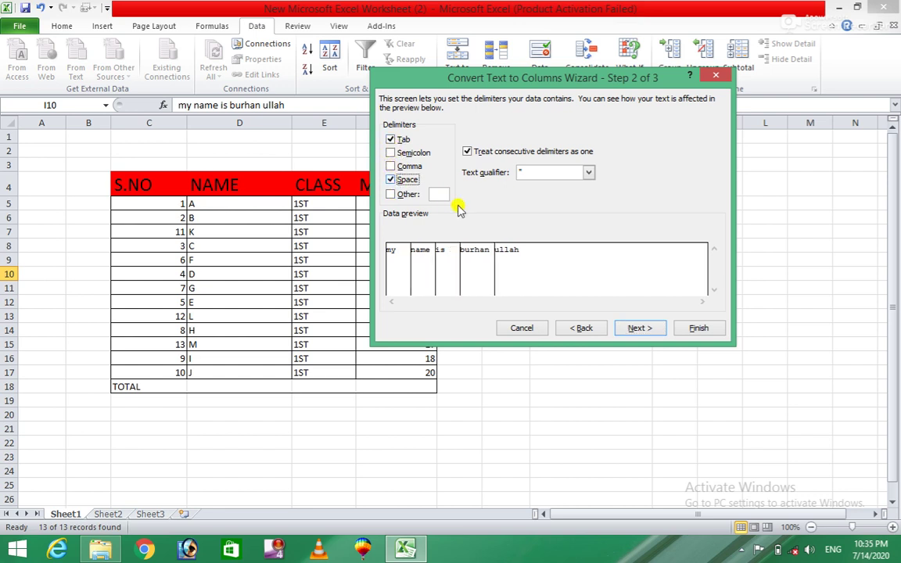
{"action": "left_click", "coordinate": [636, 328]}
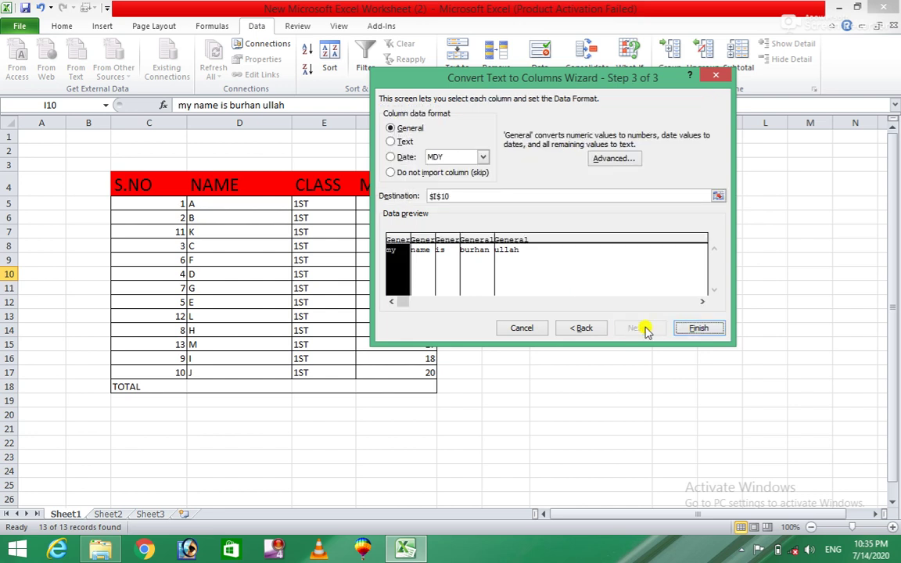
{"action": "left_click", "coordinate": [423, 266]}
{"action": "left_click", "coordinate": [450, 270]}
{"action": "left_click", "coordinate": [505, 270]}
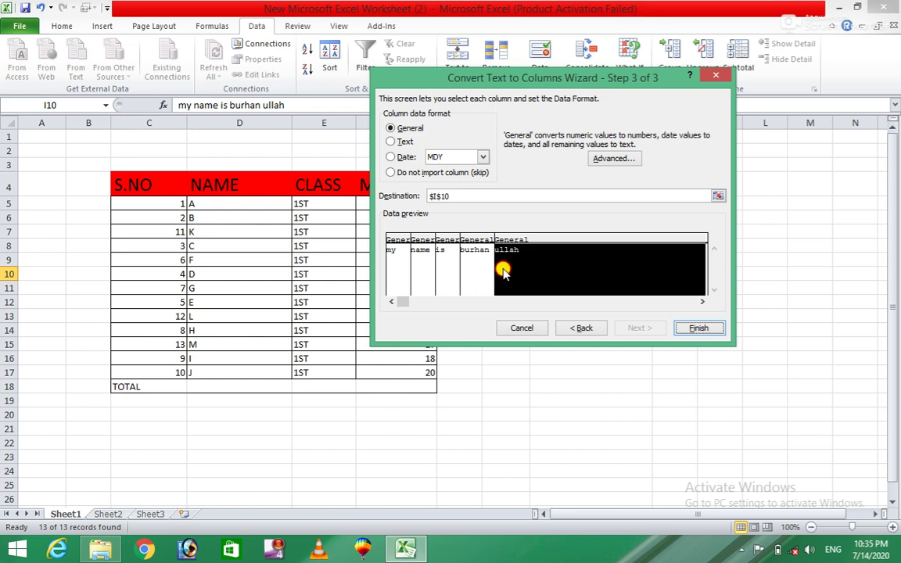
{"action": "left_click", "coordinate": [698, 328]}
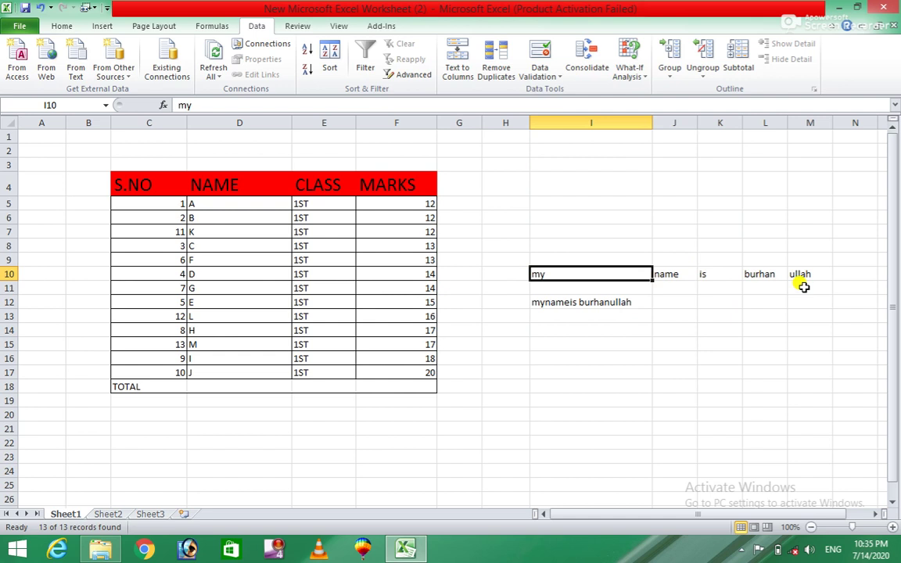
{"action": "left_click", "coordinate": [622, 302]}
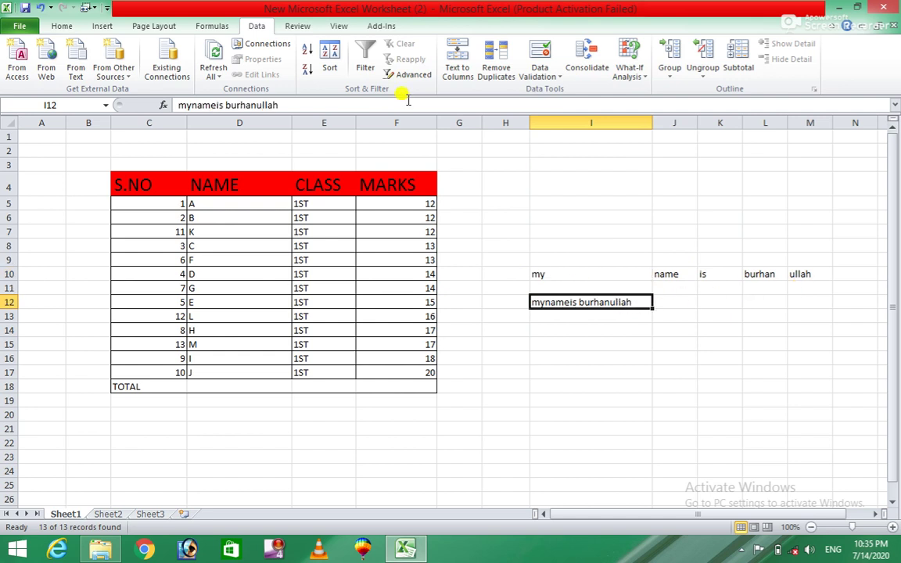
Split I12 with fixed-width breaks into five words across I12:M12, then dismiss the Remove Duplicates error.
{"action": "left_click", "coordinate": [463, 71]}
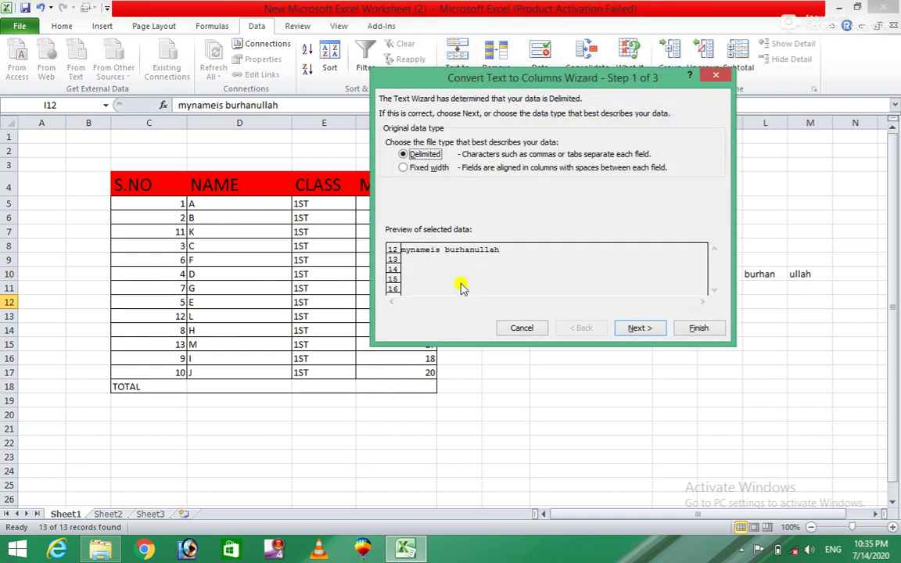
{"action": "left_click", "coordinate": [404, 168]}
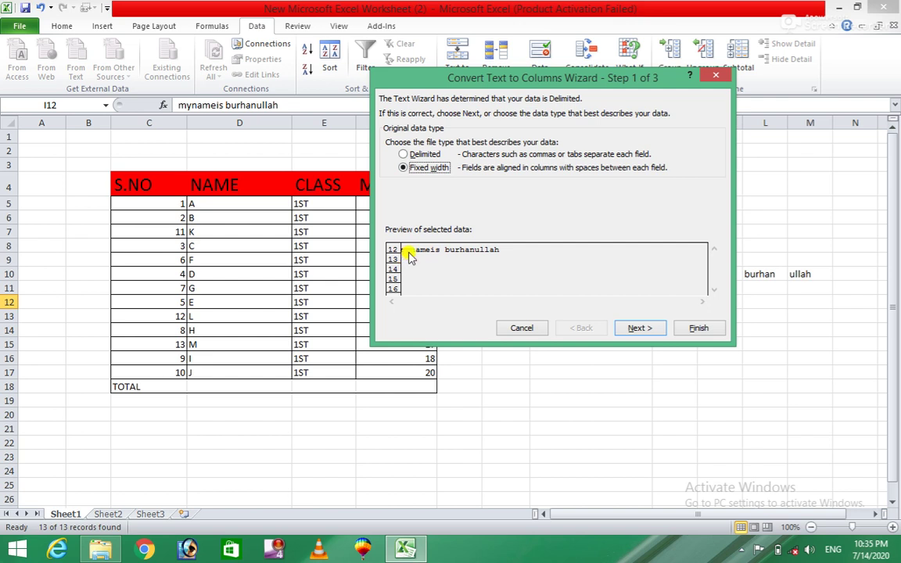
{"action": "left_click", "coordinate": [647, 329]}
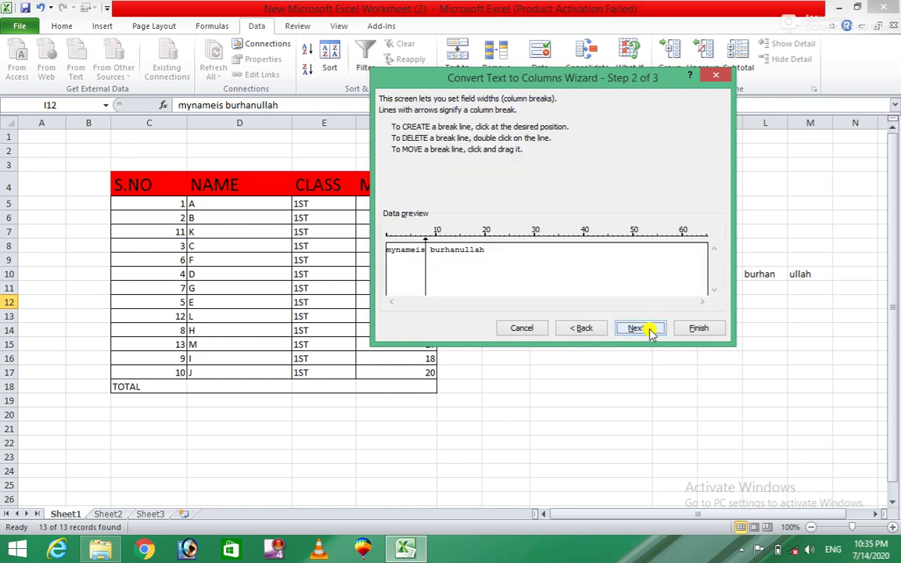
{"action": "left_click", "coordinate": [396, 251]}
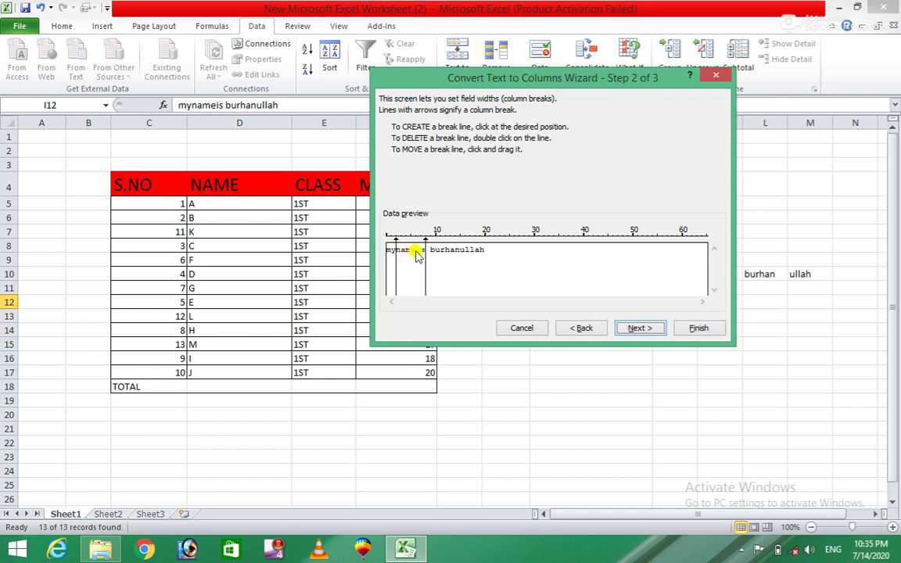
{"action": "left_click", "coordinate": [461, 258]}
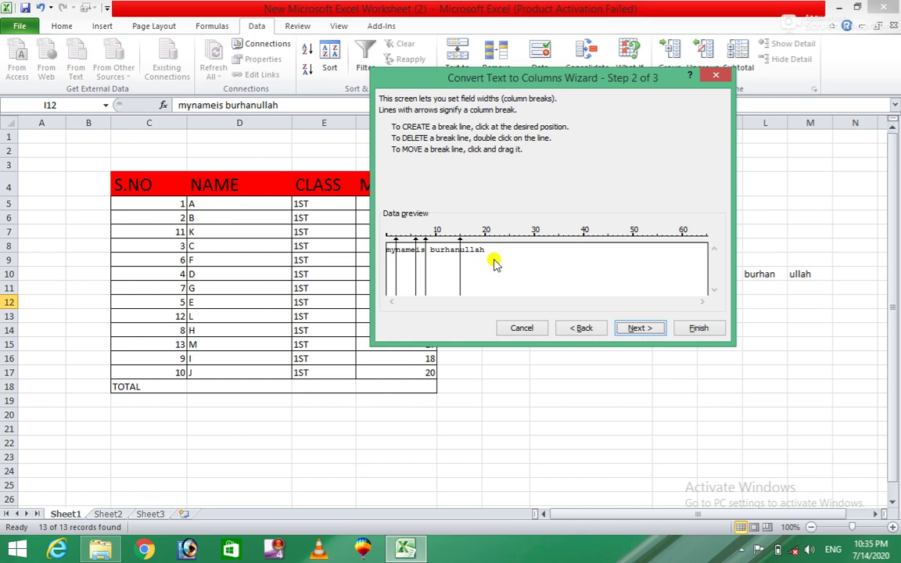
{"action": "left_click", "coordinate": [643, 327]}
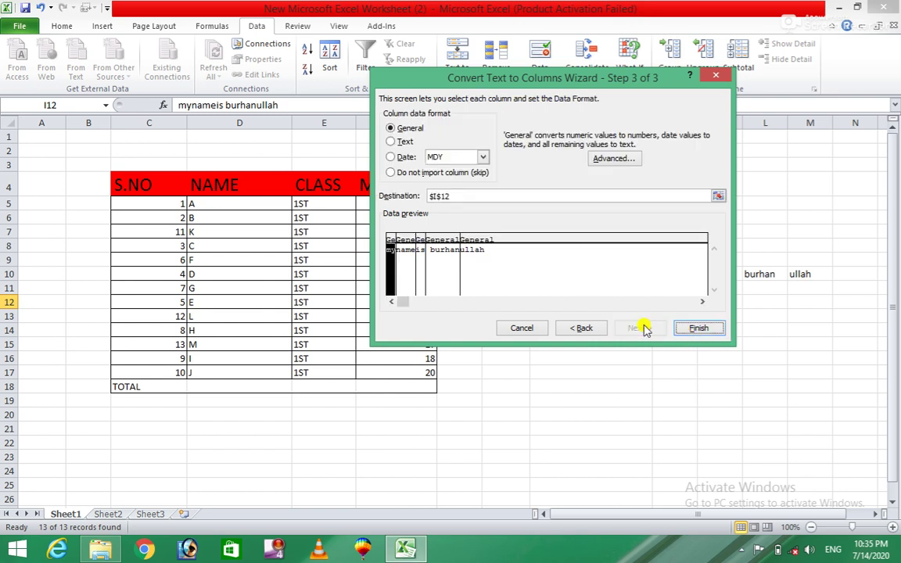
{"action": "left_click", "coordinate": [708, 334]}
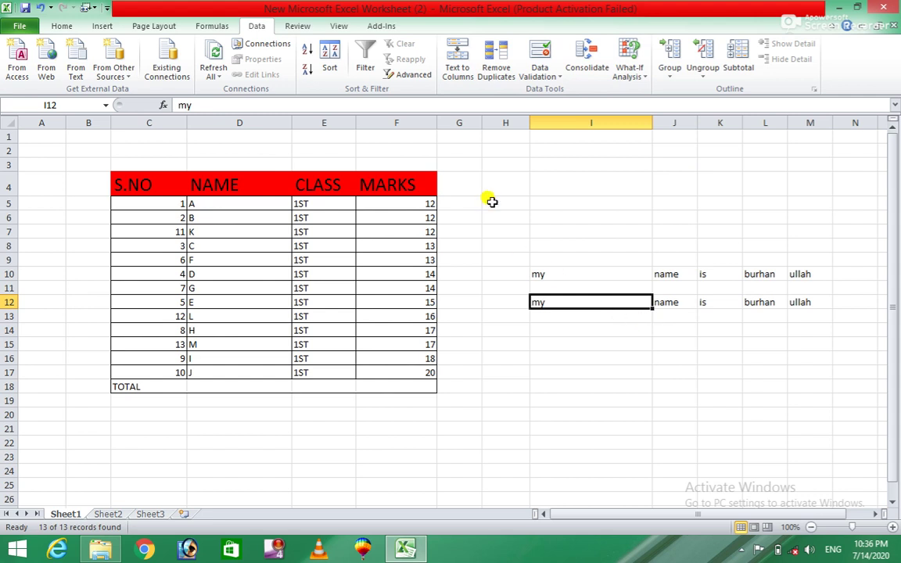
{"action": "left_click", "coordinate": [485, 53]}
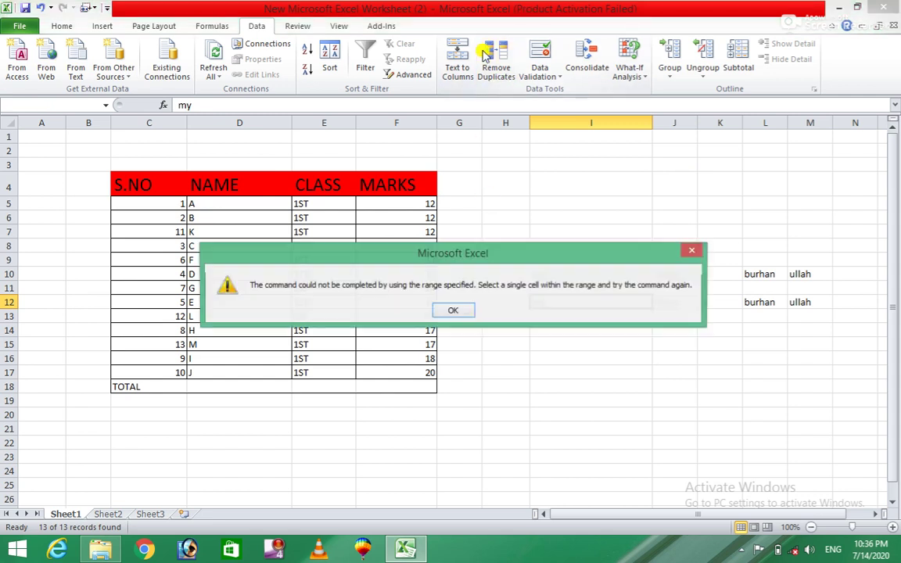
{"action": "left_click", "coordinate": [452, 311]}
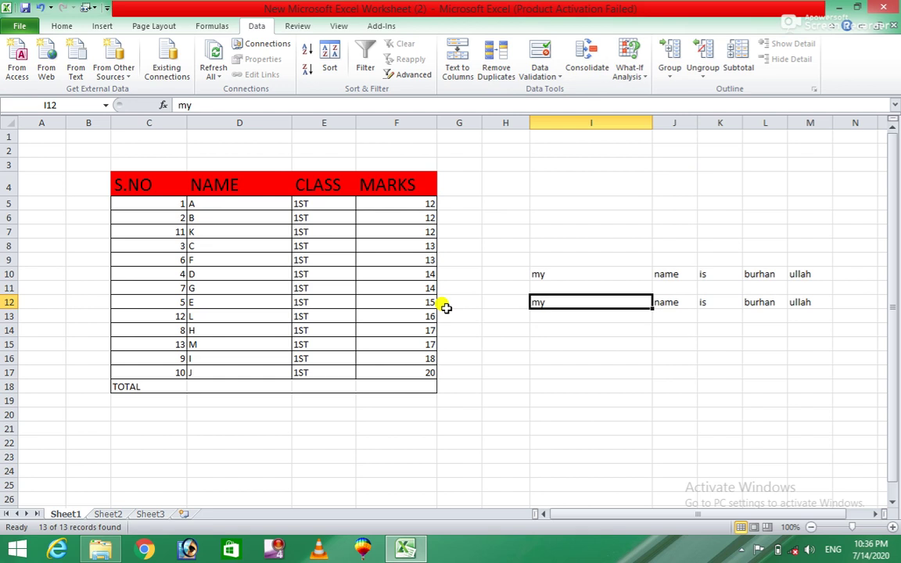